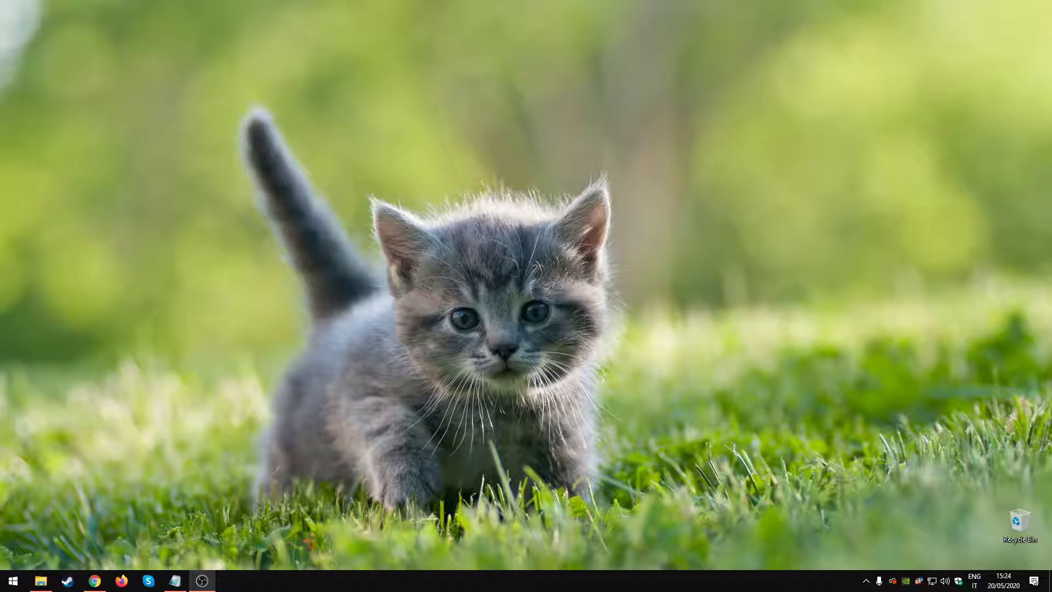
- Search for HandBrake from the desktop and launch it
{"action": "left_click", "coordinate": [13, 581]}
{"action": "left_click", "coordinate": [13, 580]}
{"action": "key", "text": "super+s"}
{"action": "type", "text": "H"}
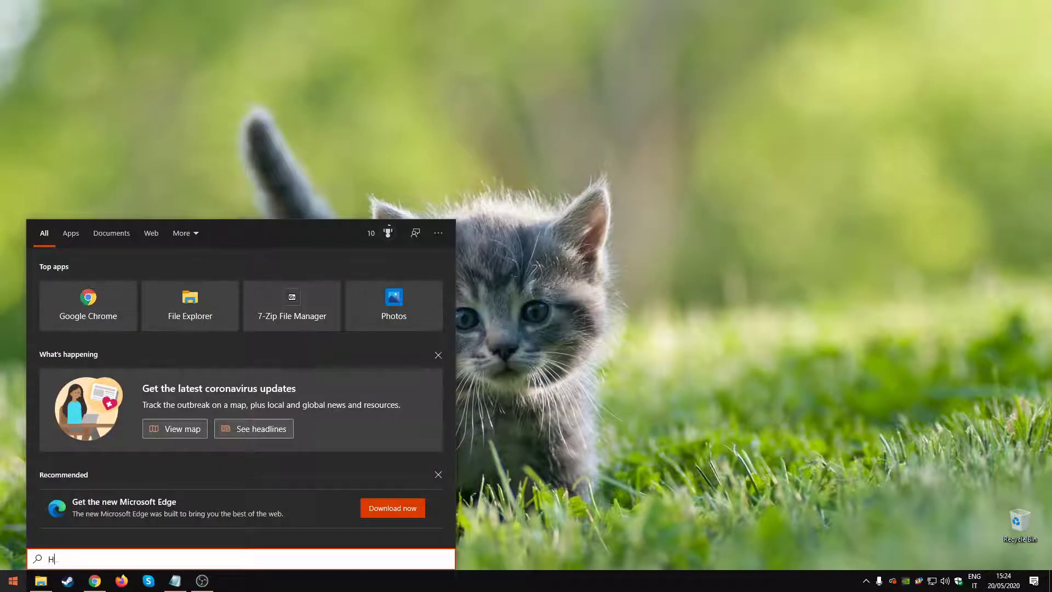
{"action": "type", "text": "andb"}
{"action": "key", "text": "Return"}
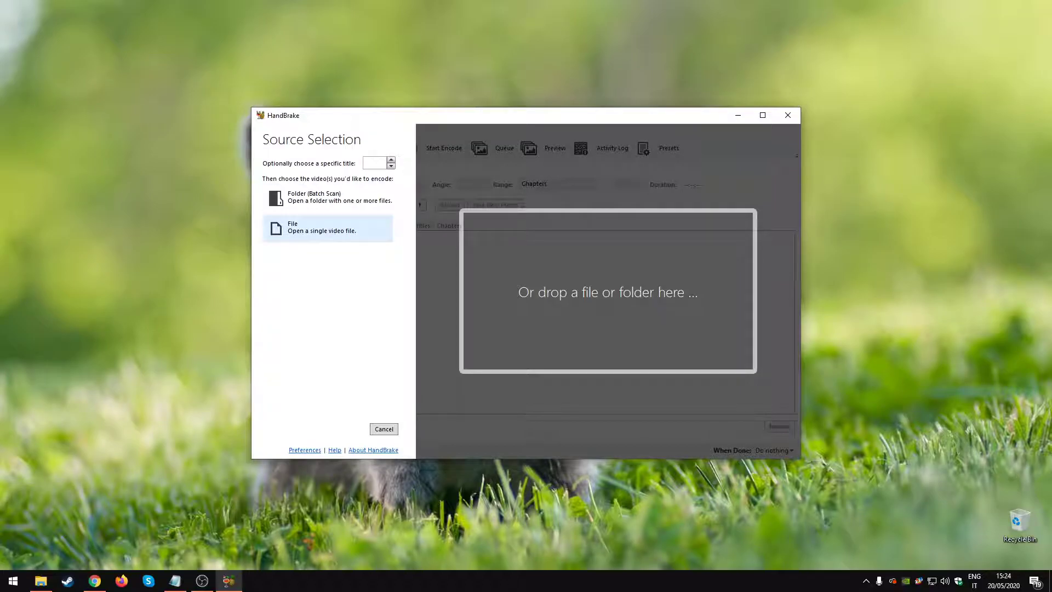
- Open the single video file ToS-4k-1920.mov from the Music folder as the source
{"action": "left_click_drag", "start_coordinate": [417, 117], "coordinate": [392, 134]}
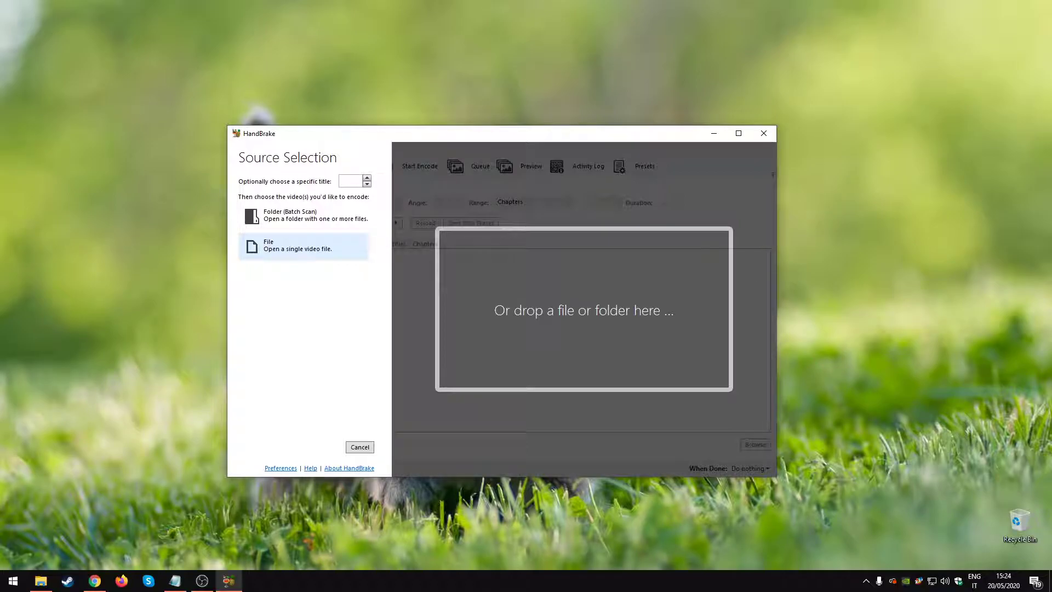
{"action": "left_click", "coordinate": [303, 246]}
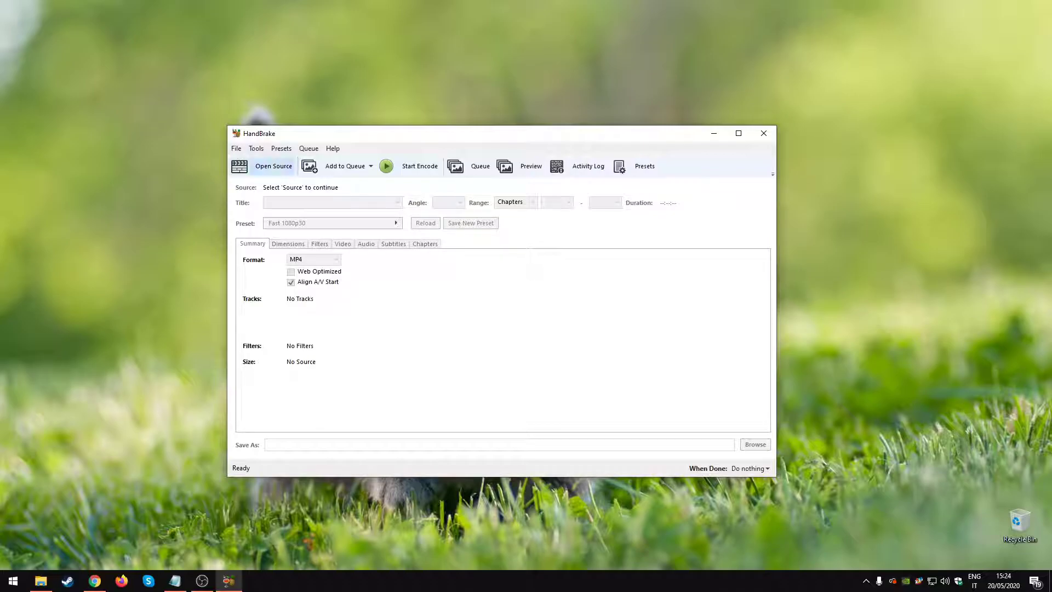
{"action": "left_click", "coordinate": [264, 166]}
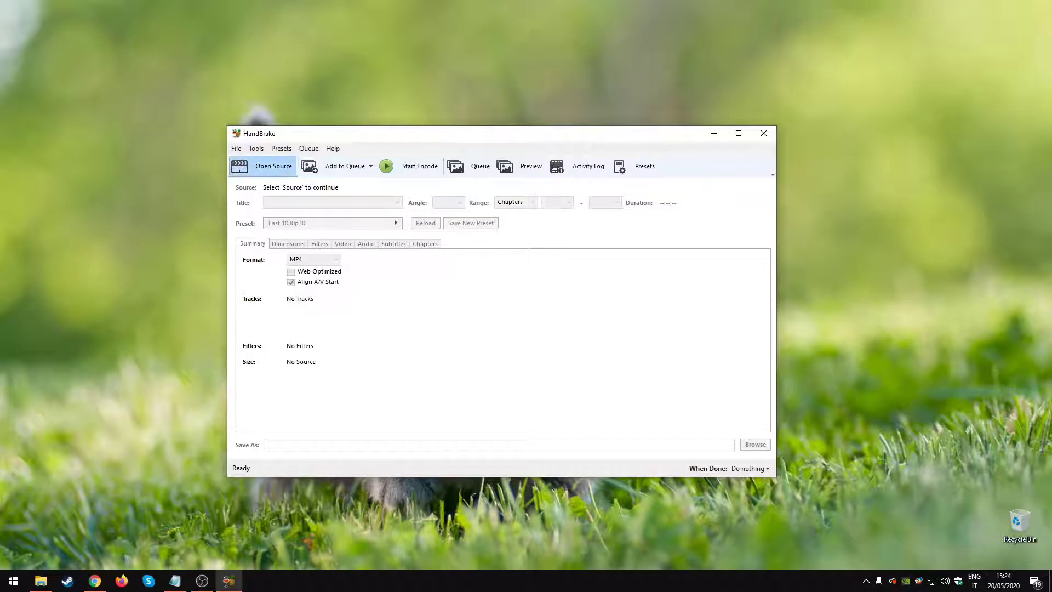
{"action": "left_click", "coordinate": [304, 246]}
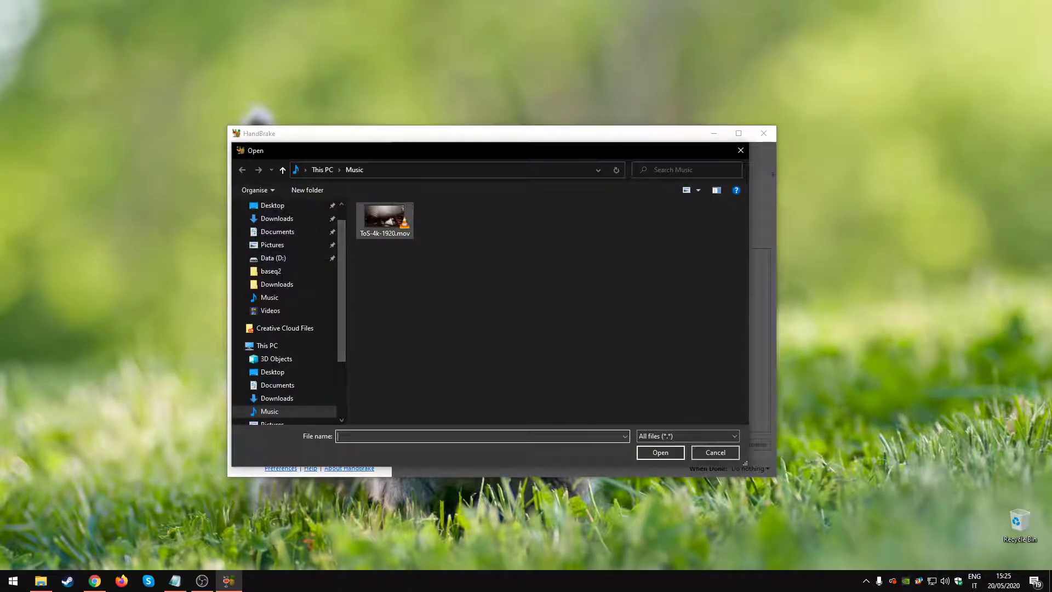
{"action": "left_click", "coordinate": [388, 220]}
{"action": "left_click", "coordinate": [660, 452]}
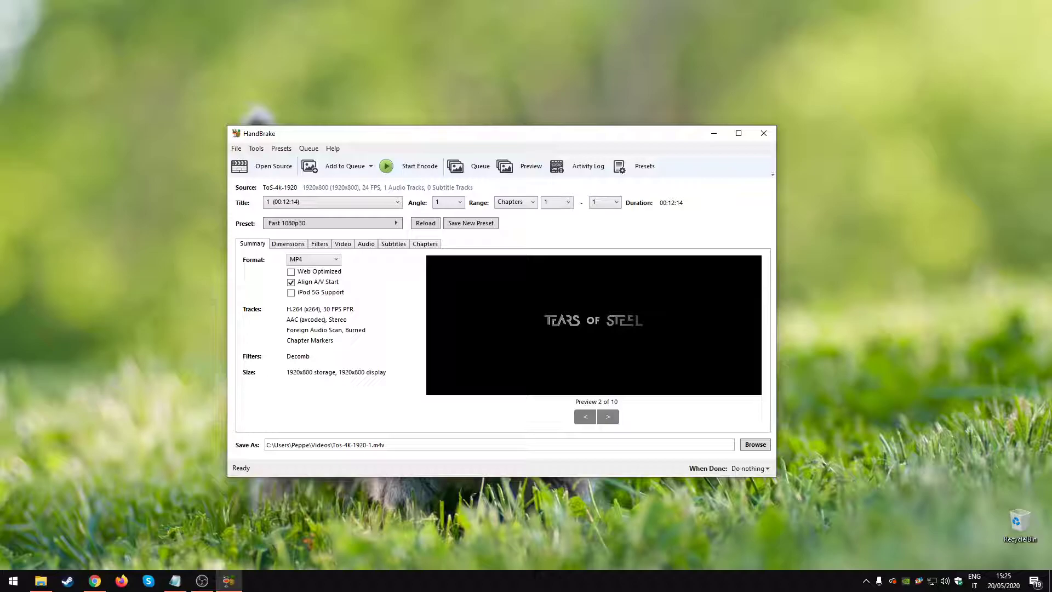
- Keep MP4 as the output format, enable Web Optimized and disable Align A/V Start
{"action": "mouse_move", "coordinate": [399, 137]}
{"action": "left_mouse_down"}
{"action": "mouse_move", "coordinate": [367, 146]}
{"action": "mouse_move", "coordinate": [384, 144]}
{"action": "left_mouse_up"}
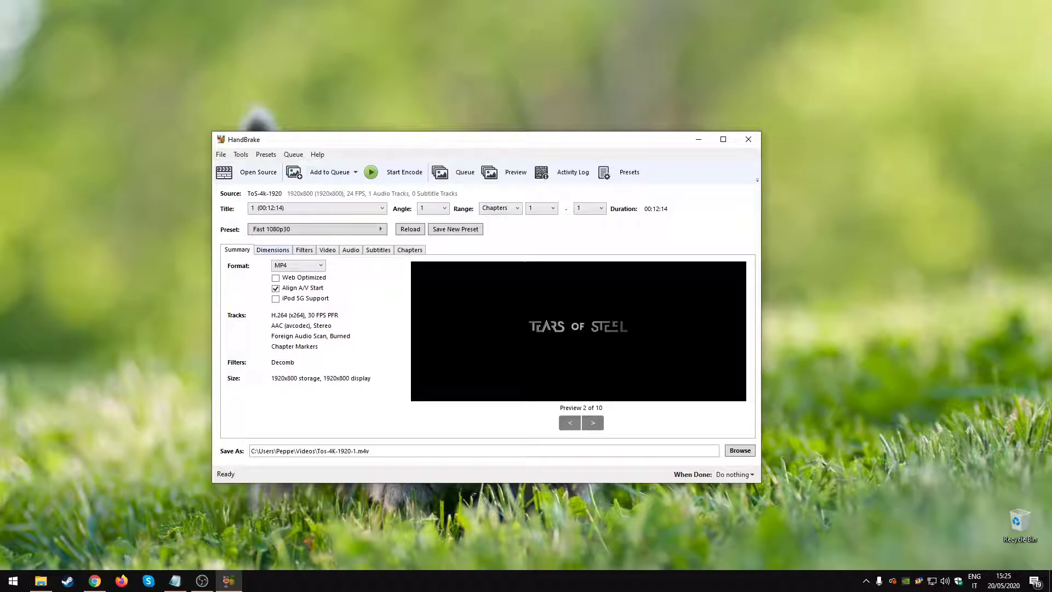
{"action": "left_click", "coordinate": [298, 265]}
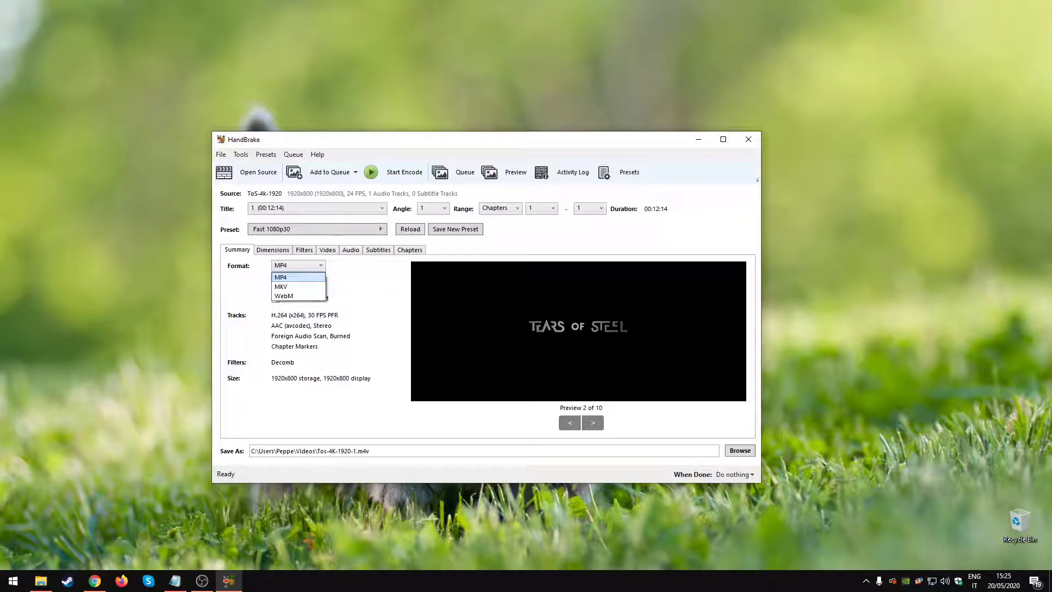
{"action": "left_click", "coordinate": [285, 277]}
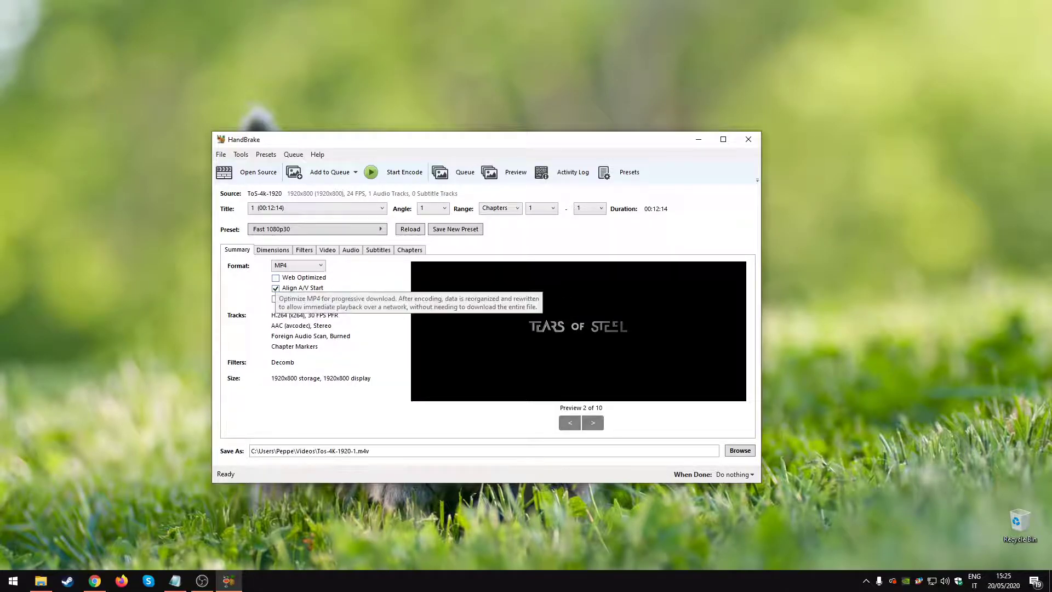
{"action": "left_click", "coordinate": [284, 277]}
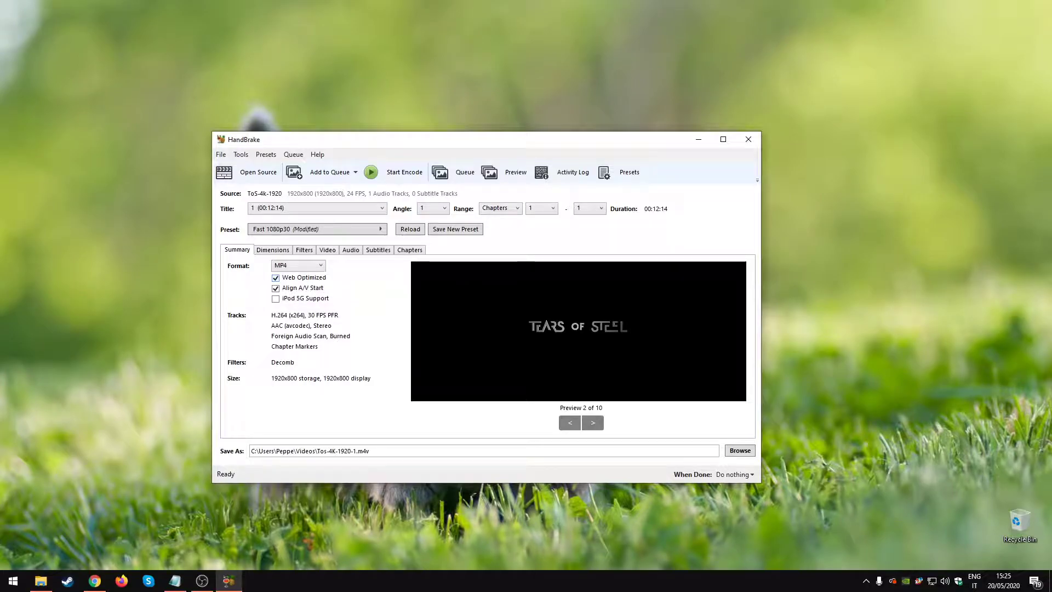
{"action": "key", "text": "Tab"}
{"action": "key", "text": "Tab"}
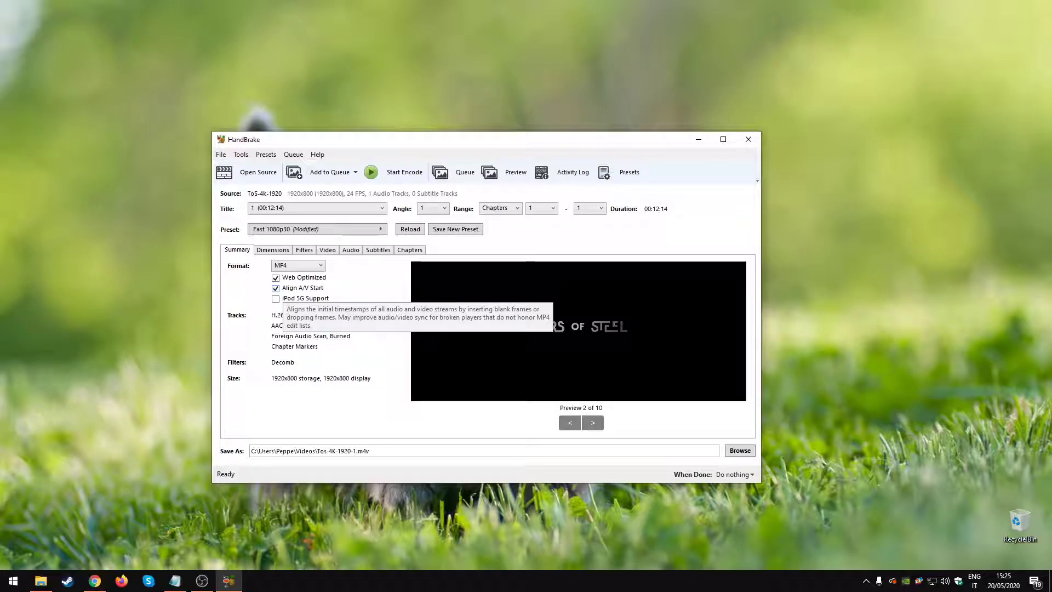
{"action": "left_click", "coordinate": [279, 288]}
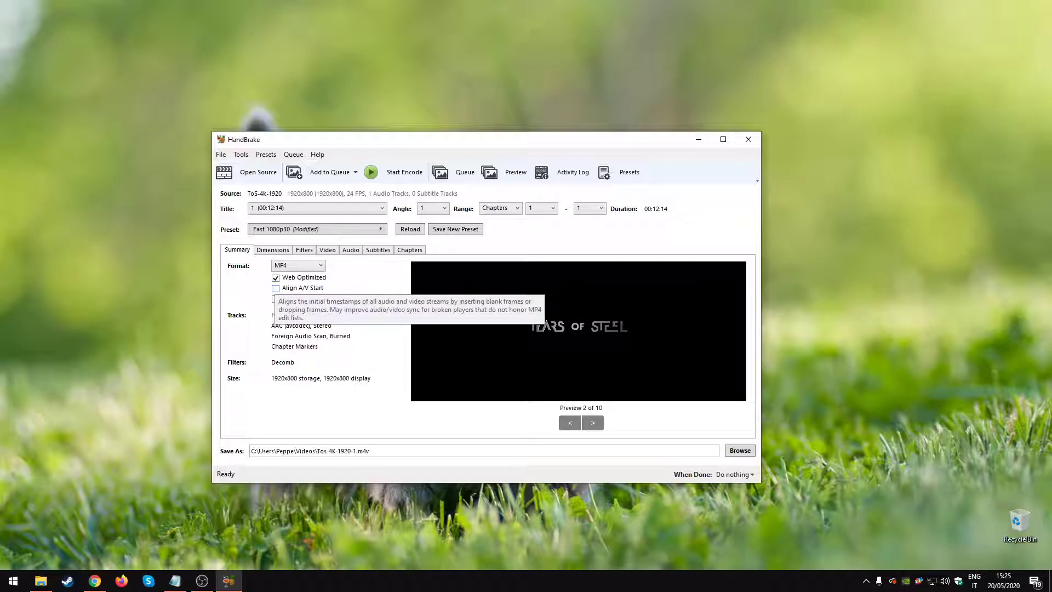
- Review the output width and height, try custom cropping and switch it back to automatic
{"action": "left_click", "coordinate": [272, 249]}
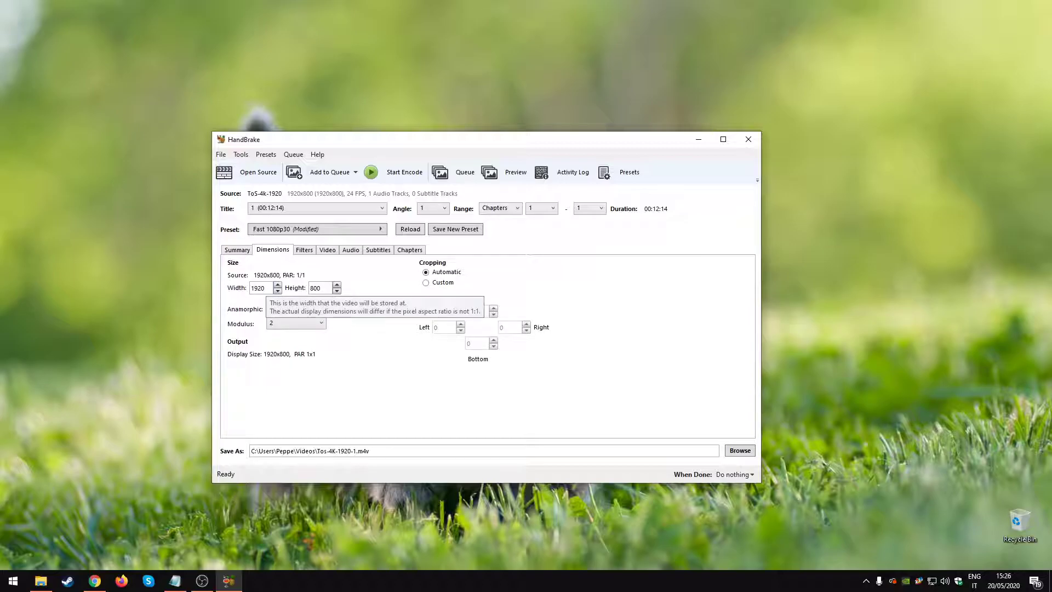
{"action": "double_click", "coordinate": [261, 287]}
{"action": "key", "text": "Tab"}
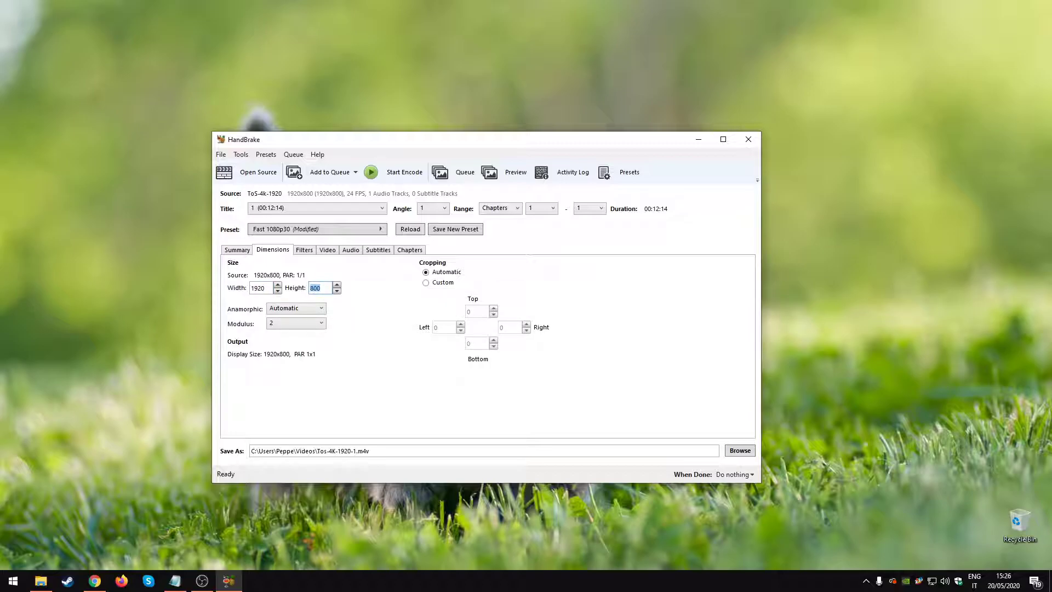
{"action": "left_click", "coordinate": [321, 287]}
{"action": "left_click", "coordinate": [426, 282]}
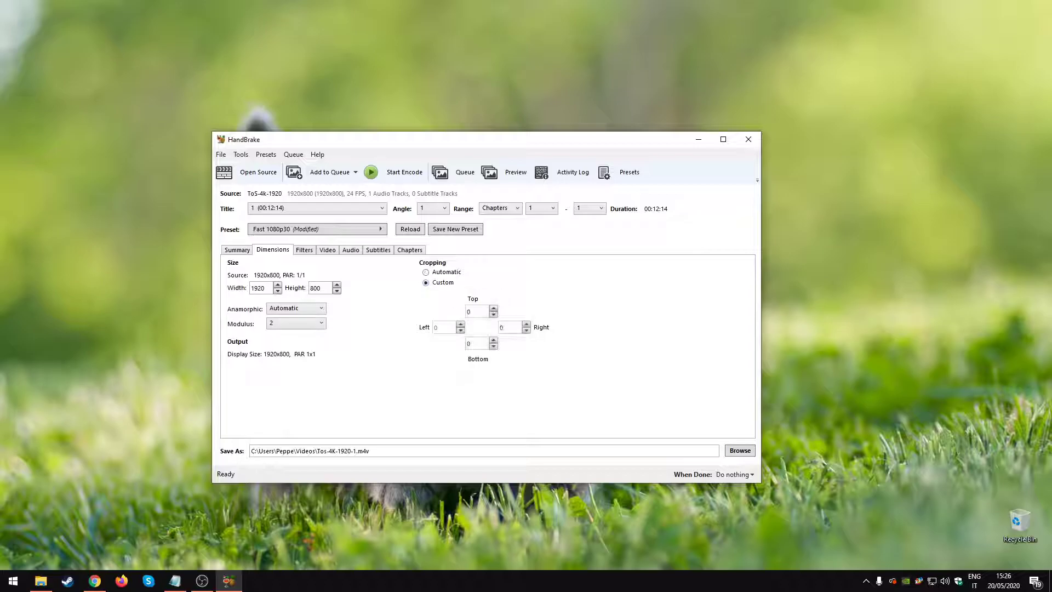
{"action": "key", "text": "Tab"}
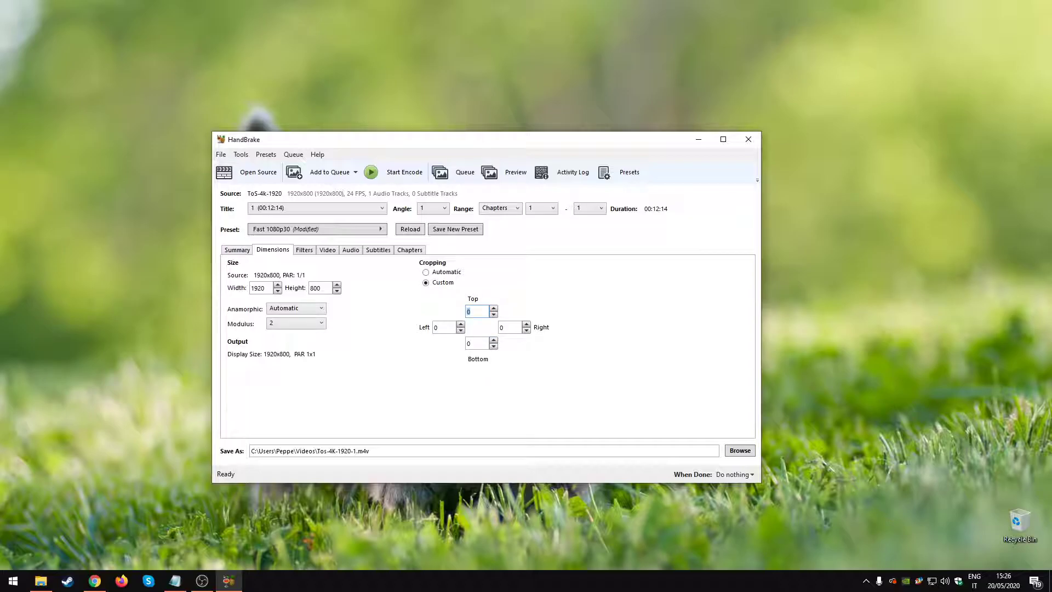
{"action": "left_click", "coordinate": [437, 272]}
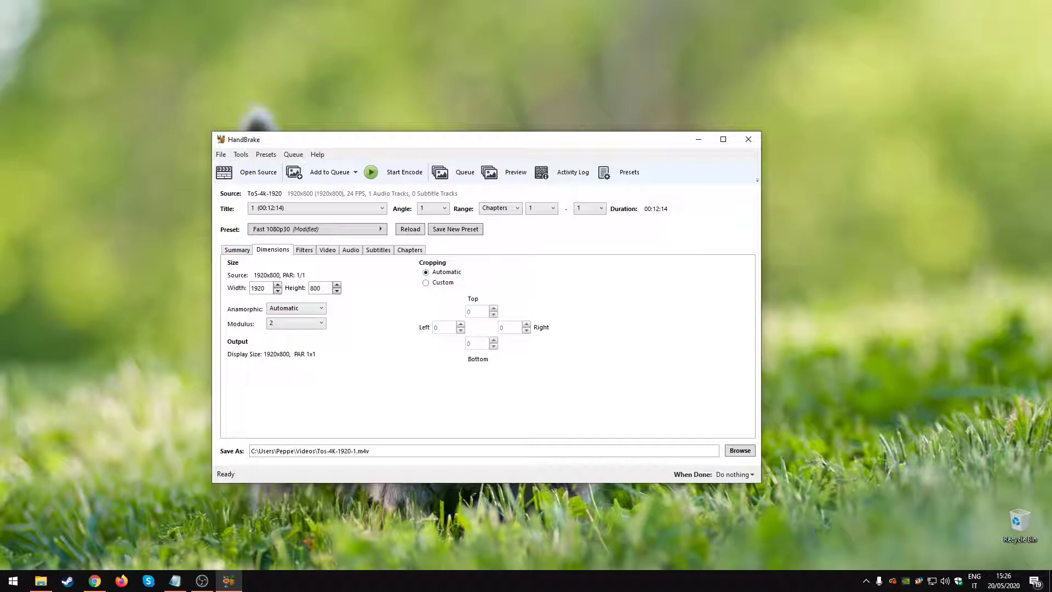
- Turn off Interlace Detection and Deinterlace in the video filters, leaving Detelecine off
{"action": "left_click", "coordinate": [304, 249]}
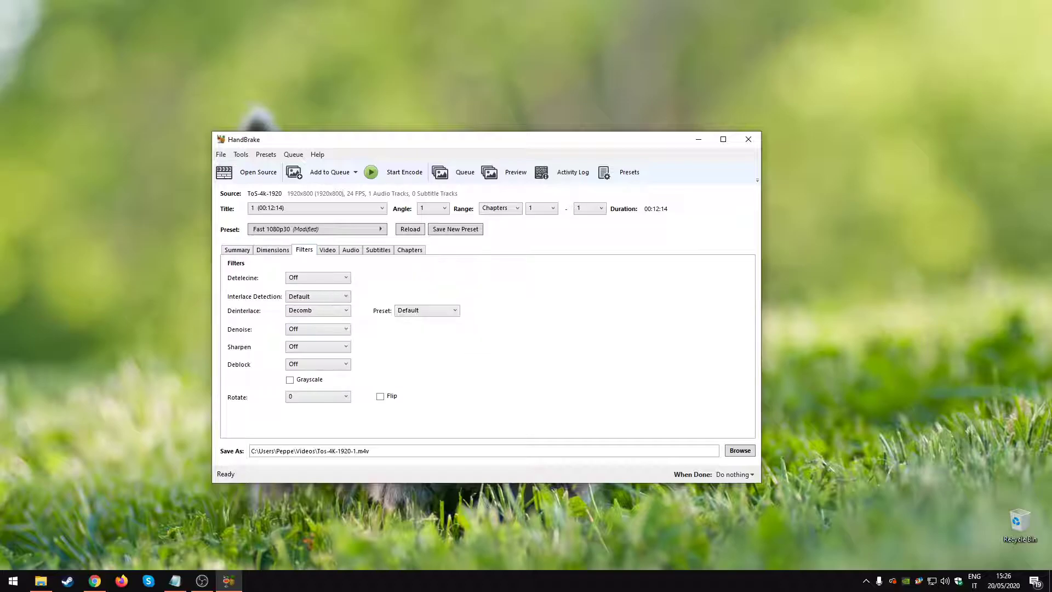
{"action": "left_click", "coordinate": [318, 277]}
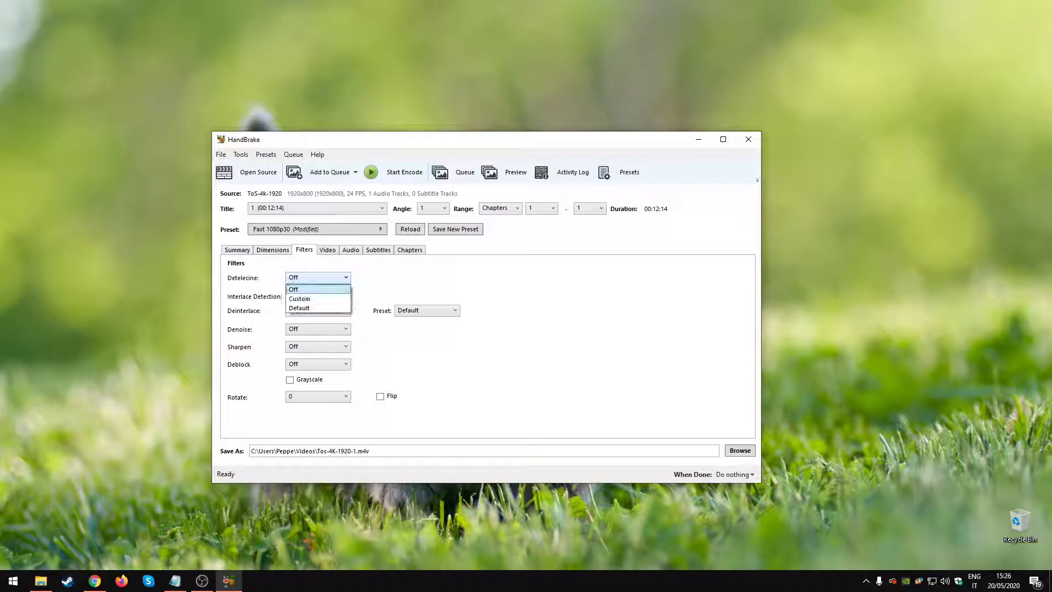
{"action": "key", "text": "Escape"}
{"action": "left_click", "coordinate": [318, 296]}
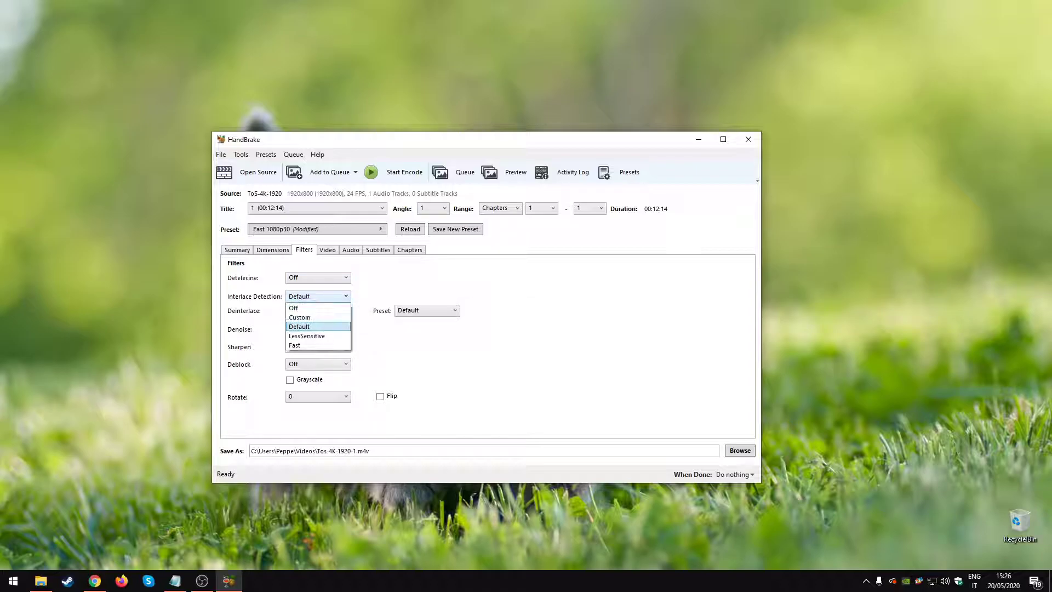
{"action": "left_click", "coordinate": [318, 308]}
{"action": "left_click", "coordinate": [318, 310]}
{"action": "key", "text": "Return"}
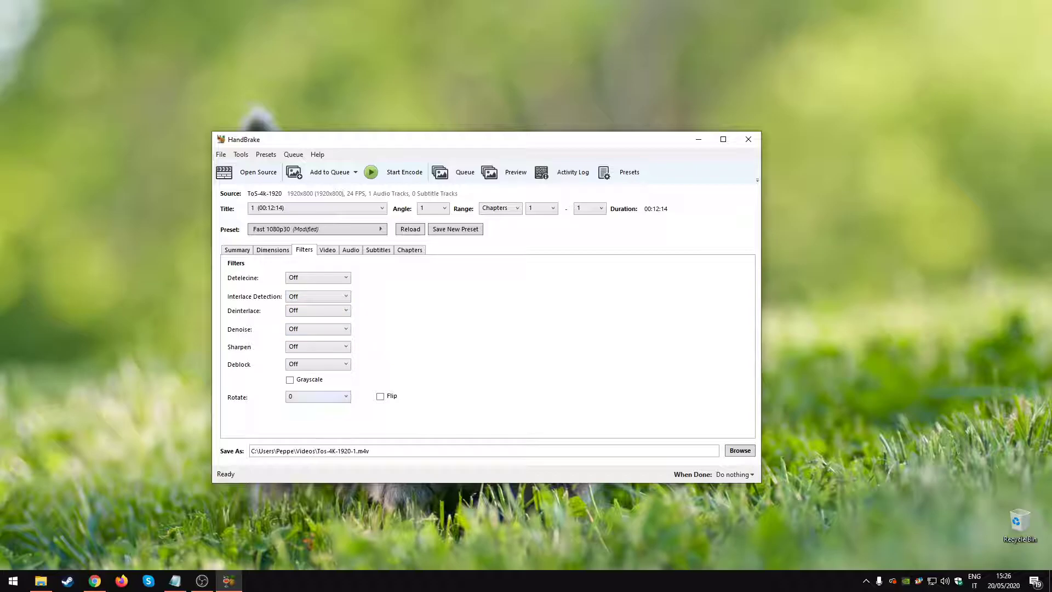
- Look through the available rotation angles in the video filters
{"action": "left_click", "coordinate": [290, 380]}
{"action": "key", "text": "alt+Down"}
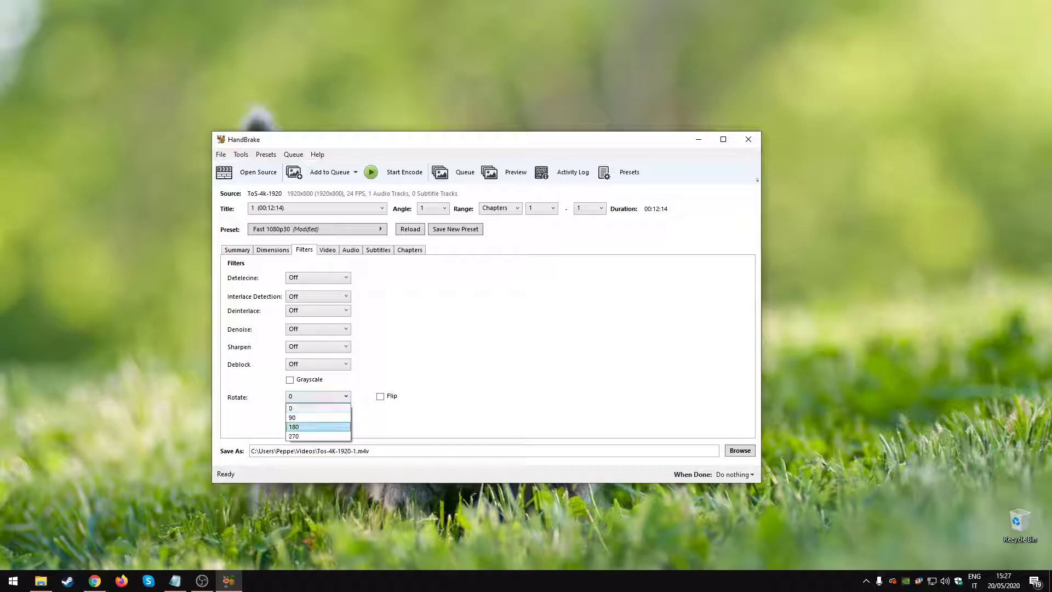
{"action": "key", "text": "Return"}
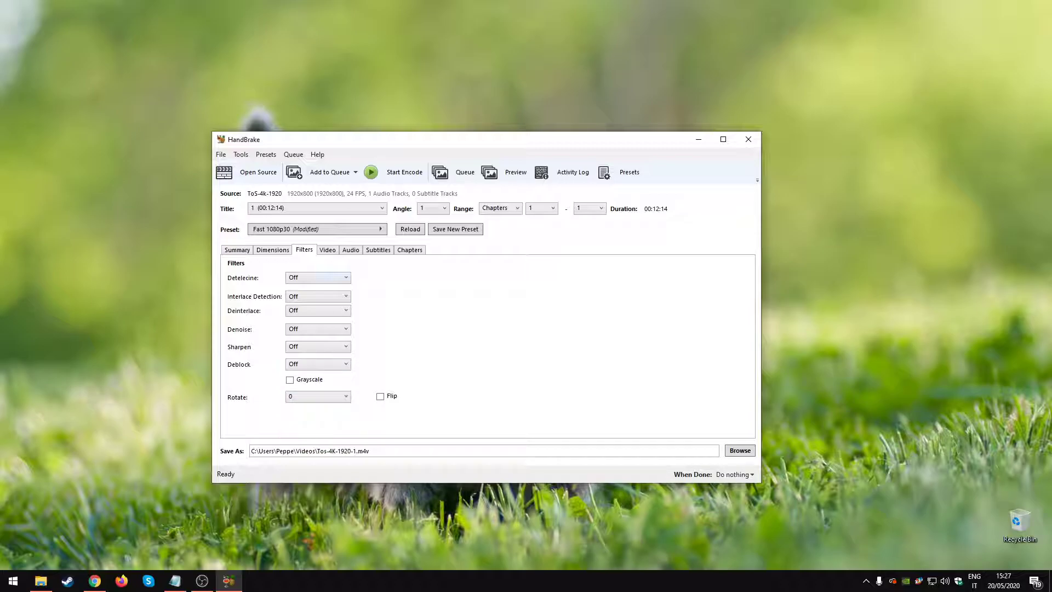
{"action": "key", "text": "Tab"}
{"action": "key", "text": "Tab"}
{"action": "key", "text": "Tab"}
- Set the video codec to H.264 (Nvidia NVEnc)
{"action": "key", "text": "ctrl+Tab"}
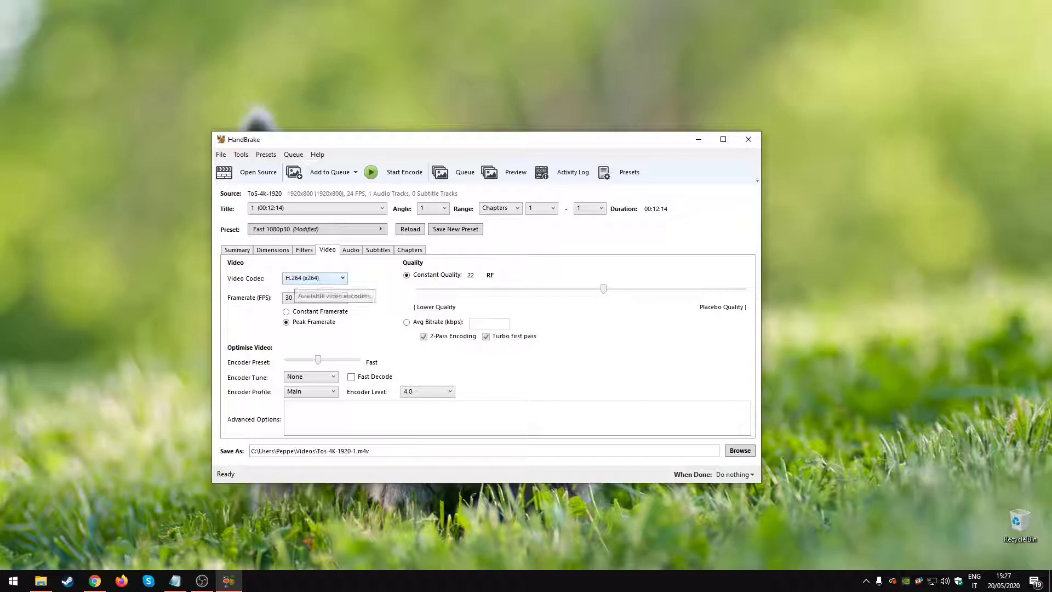
{"action": "left_click", "coordinate": [293, 278]}
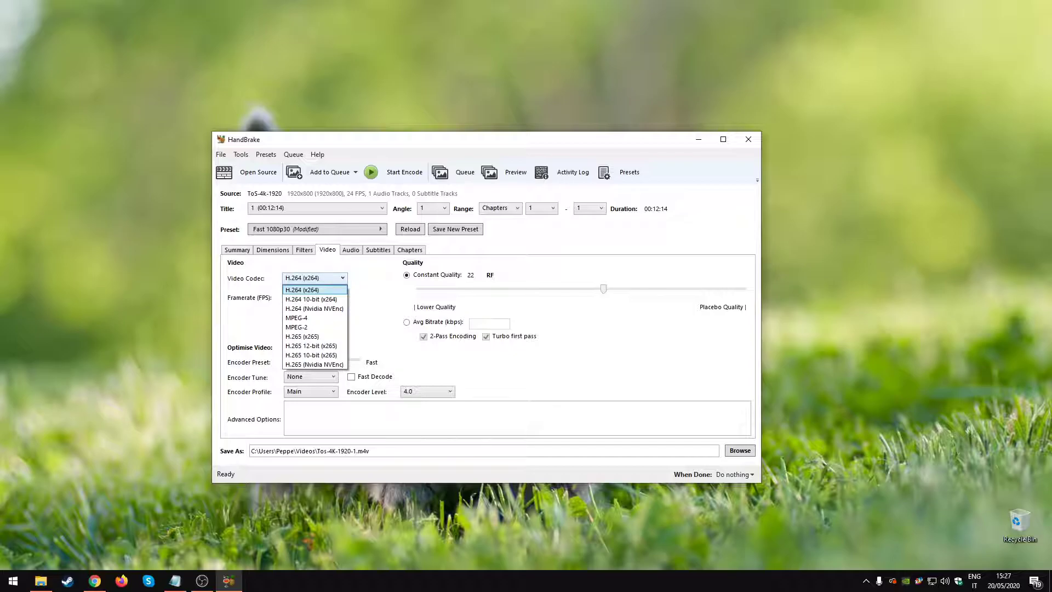
{"action": "key", "text": "Down"}
{"action": "key", "text": "Down"}
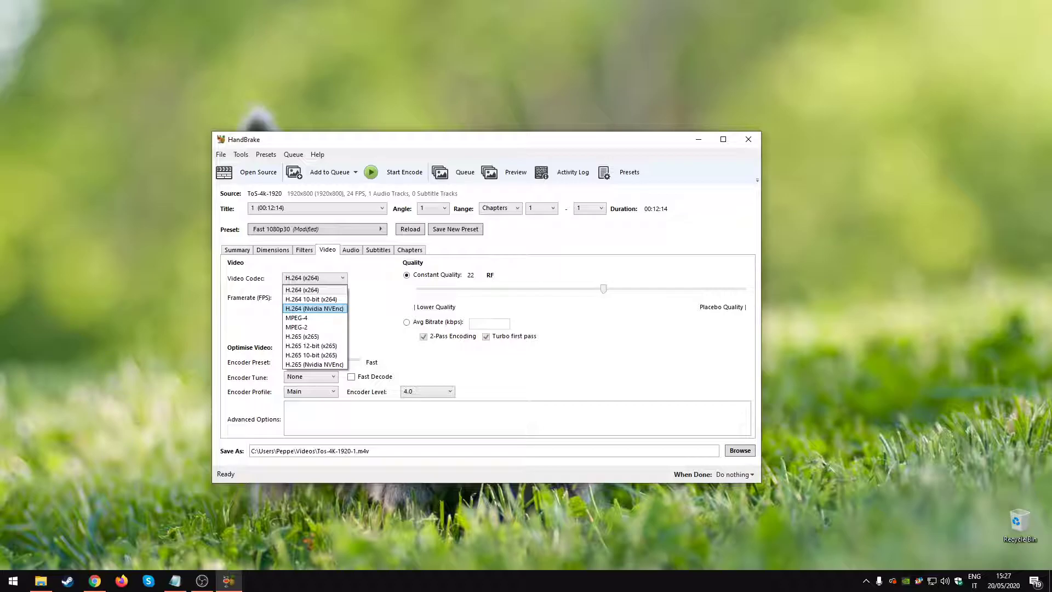
{"action": "left_click", "coordinate": [315, 308]}
{"action": "left_click", "coordinate": [315, 278]}
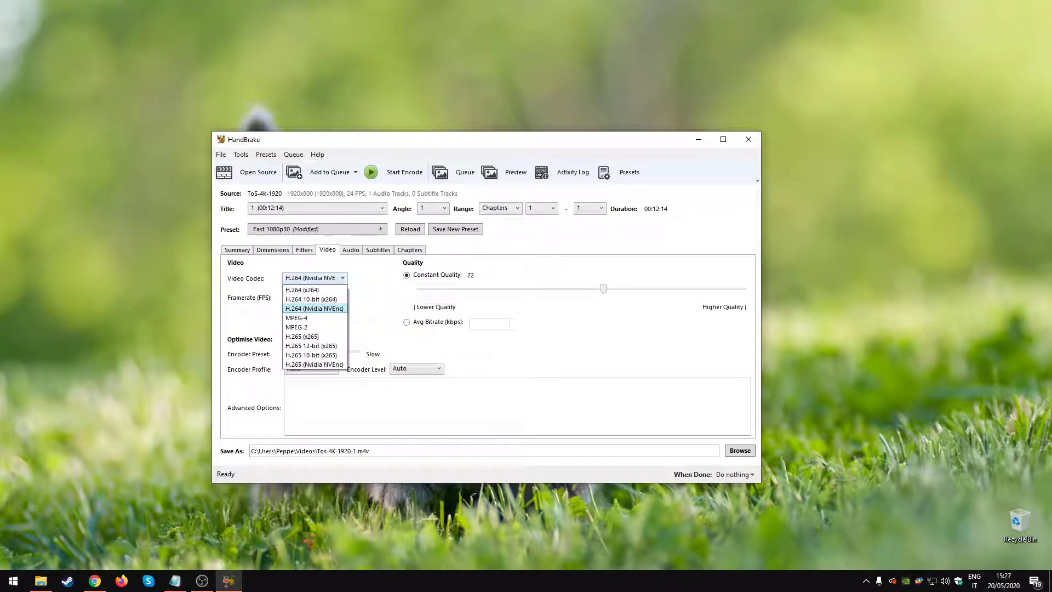
{"action": "left_click", "coordinate": [302, 290]}
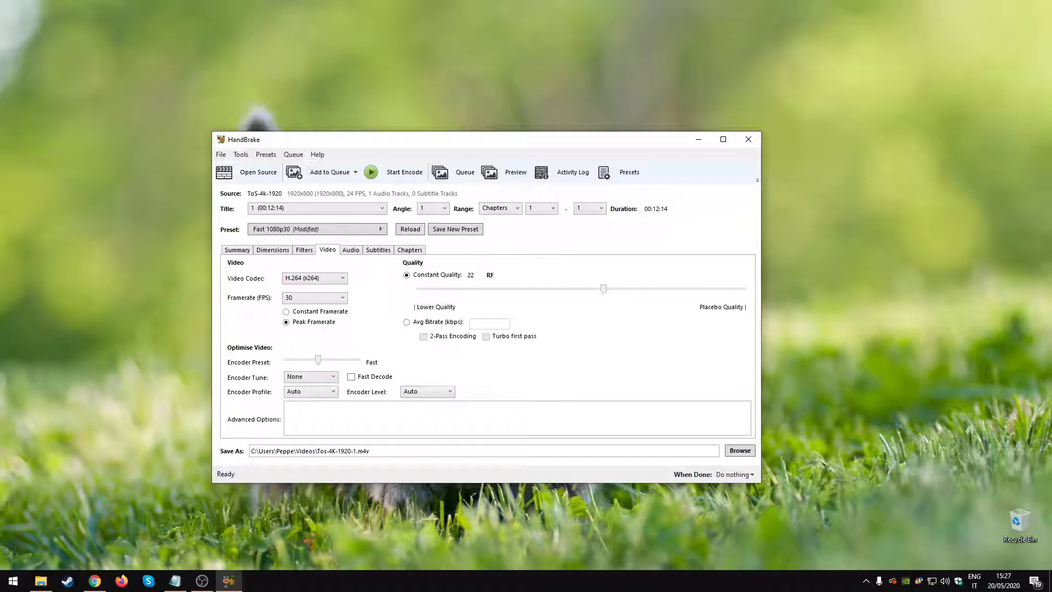
{"action": "left_click", "coordinate": [314, 277]}
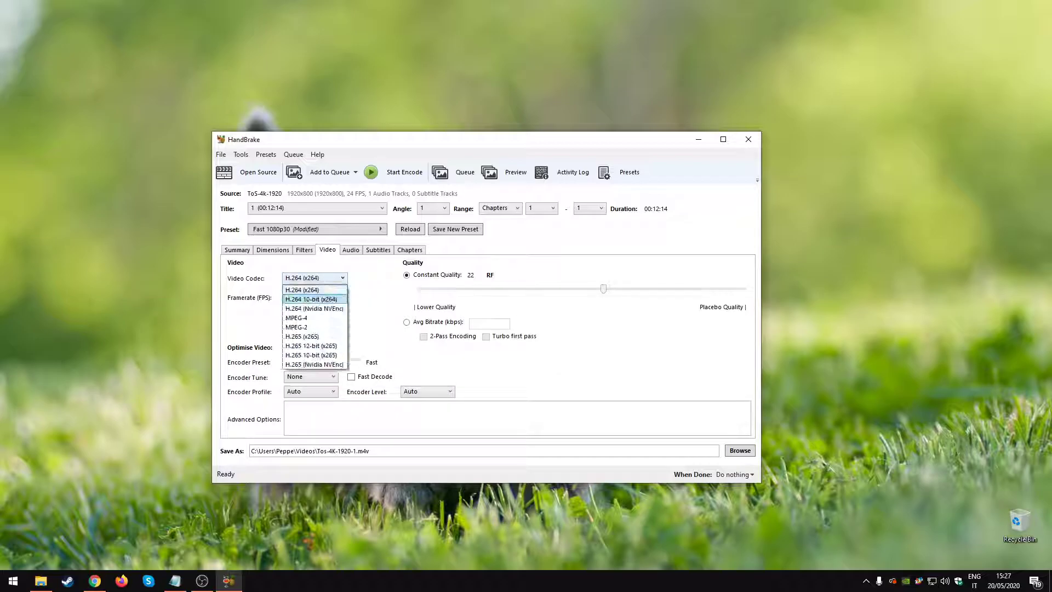
{"action": "left_click", "coordinate": [309, 307]}
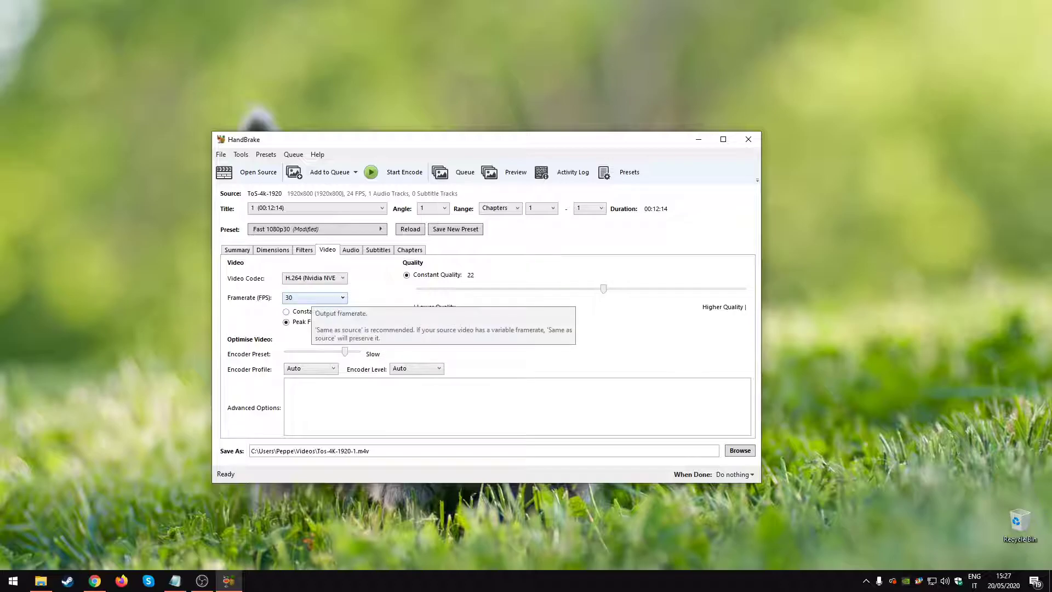
- Try the Same as source framerate and set the framerate back to 30 FPS
{"action": "left_click", "coordinate": [314, 297]}
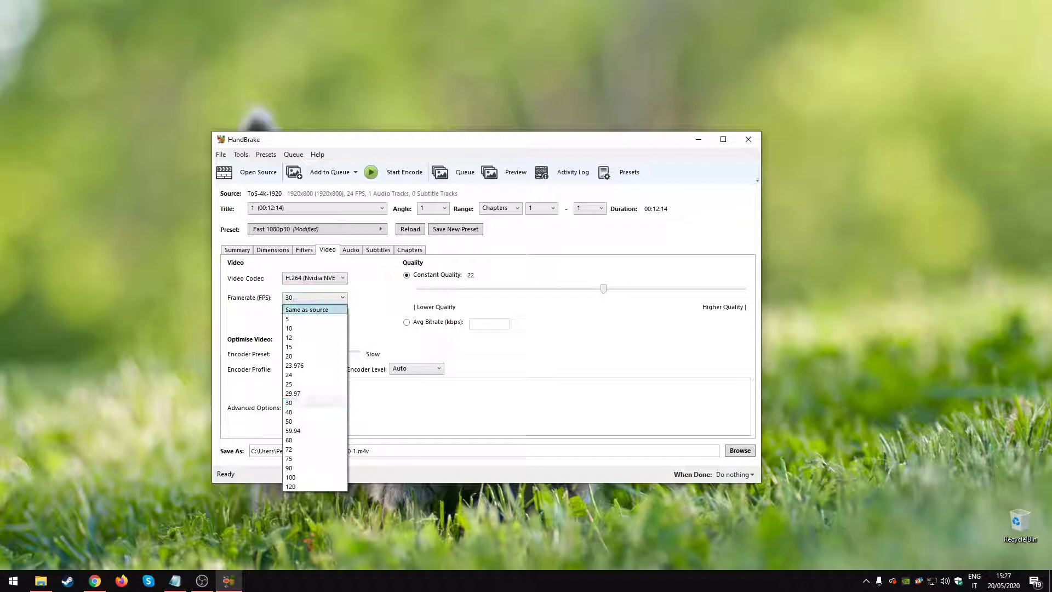
{"action": "left_click", "coordinate": [306, 309]}
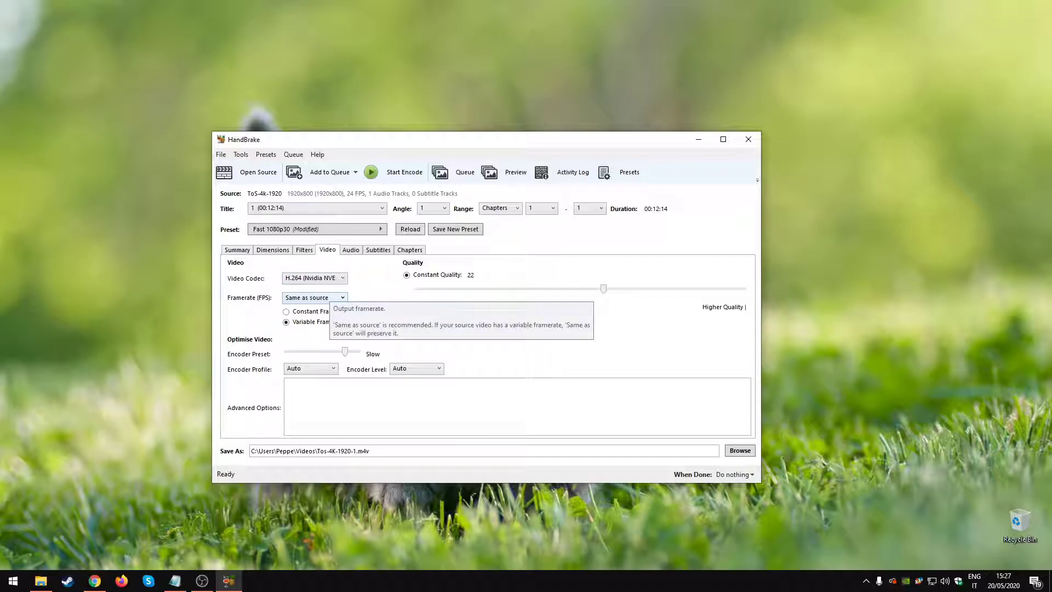
{"action": "left_click", "coordinate": [329, 297]}
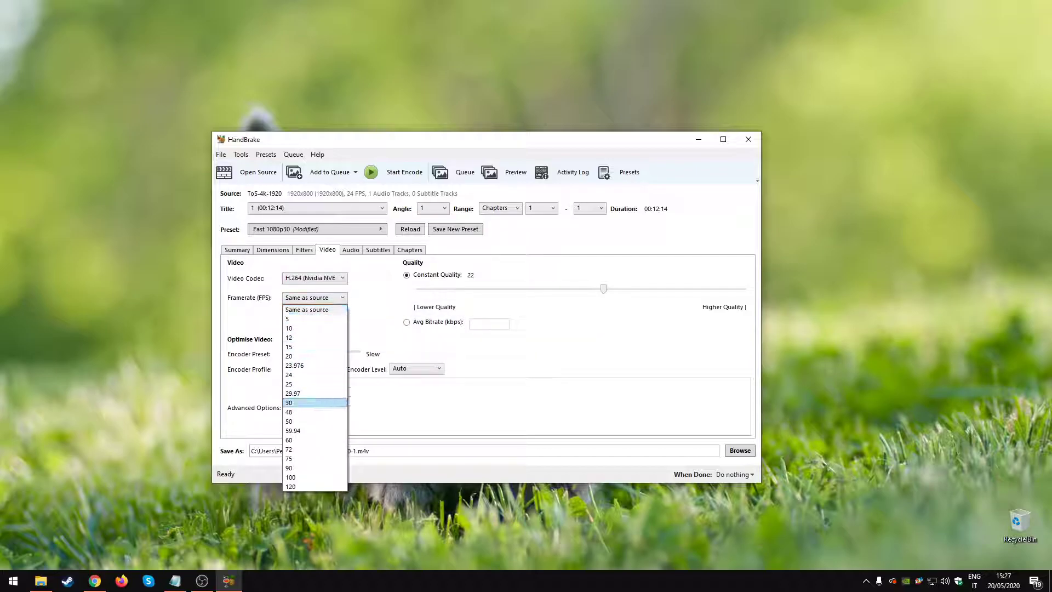
{"action": "left_click", "coordinate": [315, 403]}
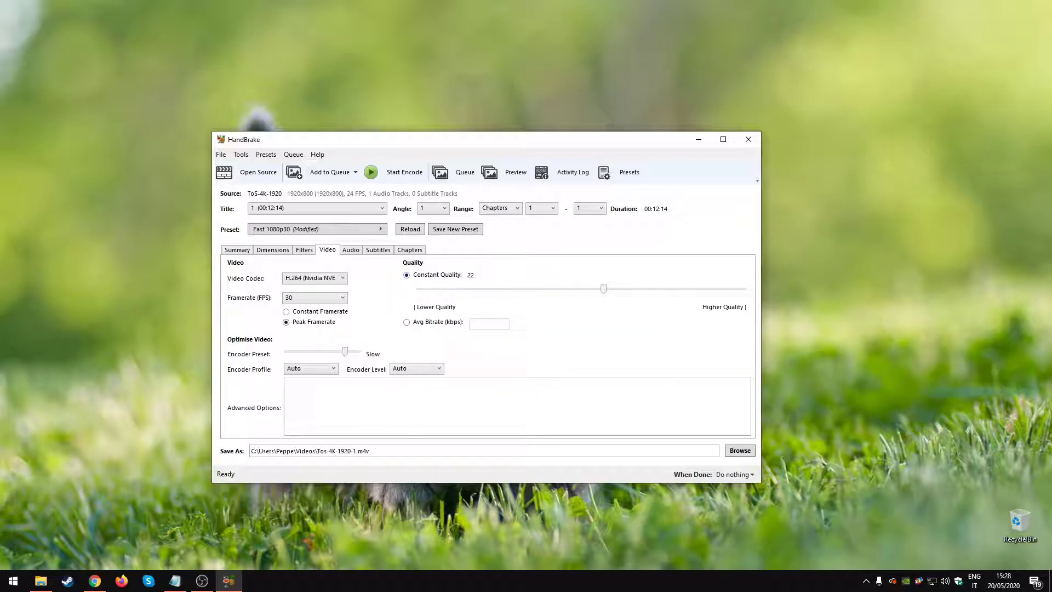
- Set the video's constant quality to 26
{"action": "left_click_drag", "start_coordinate": [604, 288], "coordinate": [571, 289]}
{"action": "key", "text": "Right"}
{"action": "key", "text": "Left"}
{"action": "key", "text": "Right"}
{"action": "key", "text": "Left"}
{"action": "key", "text": "Right"}
- Set the encoder level to 4.1, with the encoder preset at Slow and the encoder profile at Auto
{"action": "mouse_move", "coordinate": [345, 351]}
{"action": "left_mouse_down"}
{"action": "mouse_move", "coordinate": [300, 351]}
{"action": "mouse_move", "coordinate": [360, 351]}
{"action": "mouse_move", "coordinate": [329, 351]}
{"action": "mouse_move", "coordinate": [344, 351]}
{"action": "left_mouse_up"}
{"action": "mouse_move", "coordinate": [344, 351]}
{"action": "left_mouse_down"}
{"action": "mouse_move", "coordinate": [360, 351]}
{"action": "mouse_move", "coordinate": [345, 351]}
{"action": "left_mouse_up"}
{"action": "left_click", "coordinate": [311, 368]}
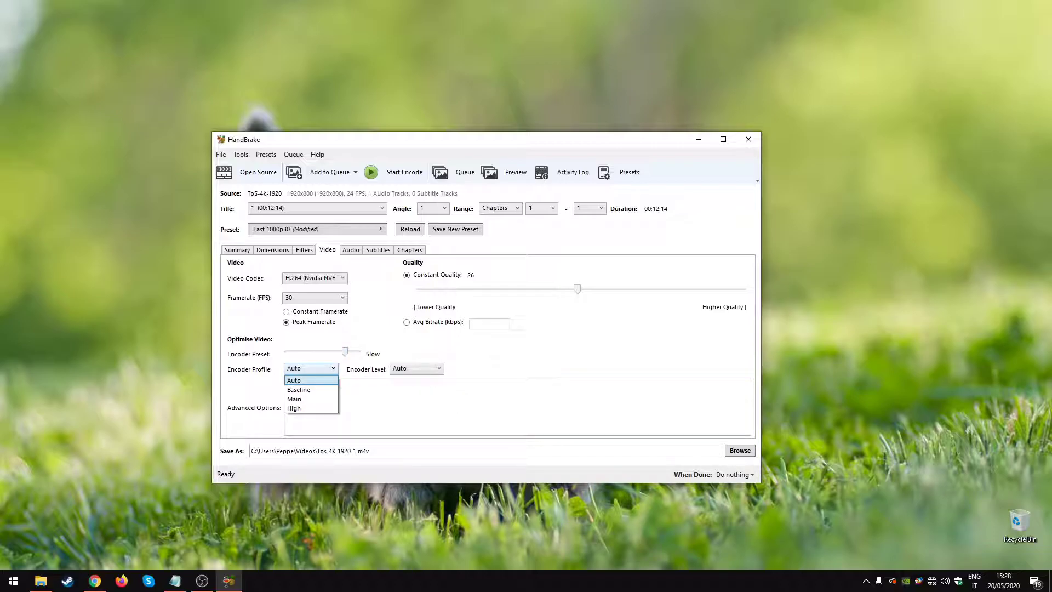
{"action": "left_click", "coordinate": [299, 380]}
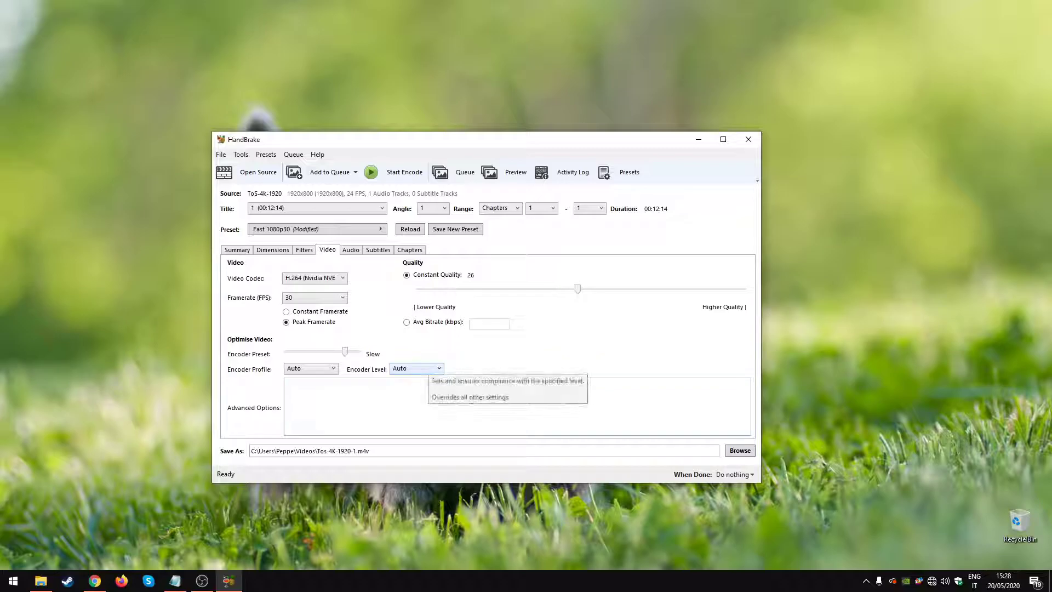
{"action": "left_click", "coordinate": [416, 368]}
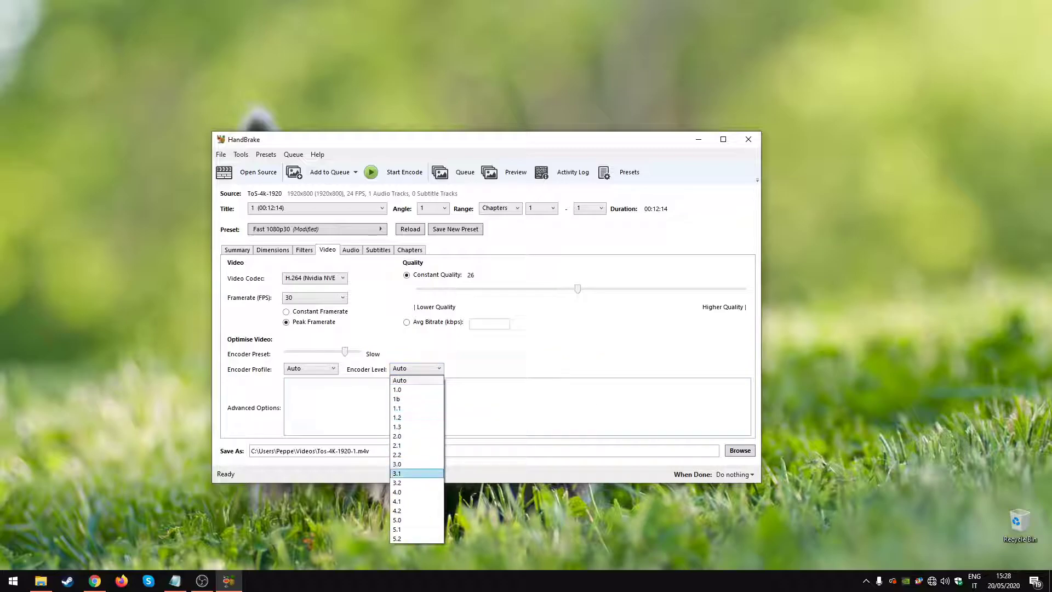
{"action": "left_click", "coordinate": [428, 501]}
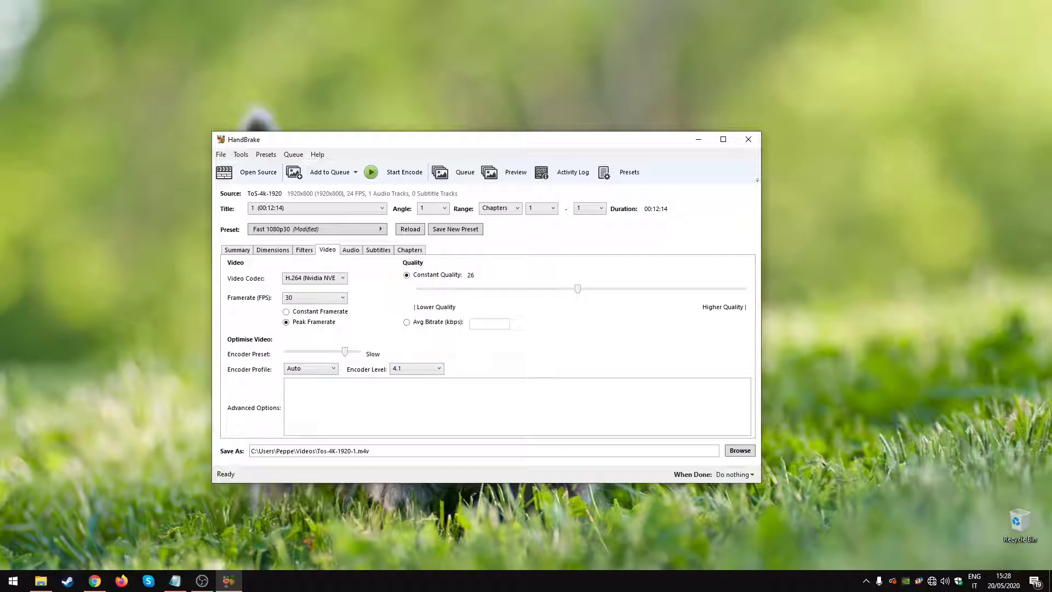
- Switch to Chrome and check the resolution and frame rate for level 4.1 in Wikipedia's Advanced Video Coding levels table, closing the browser when done
{"action": "left_click", "coordinate": [95, 580]}
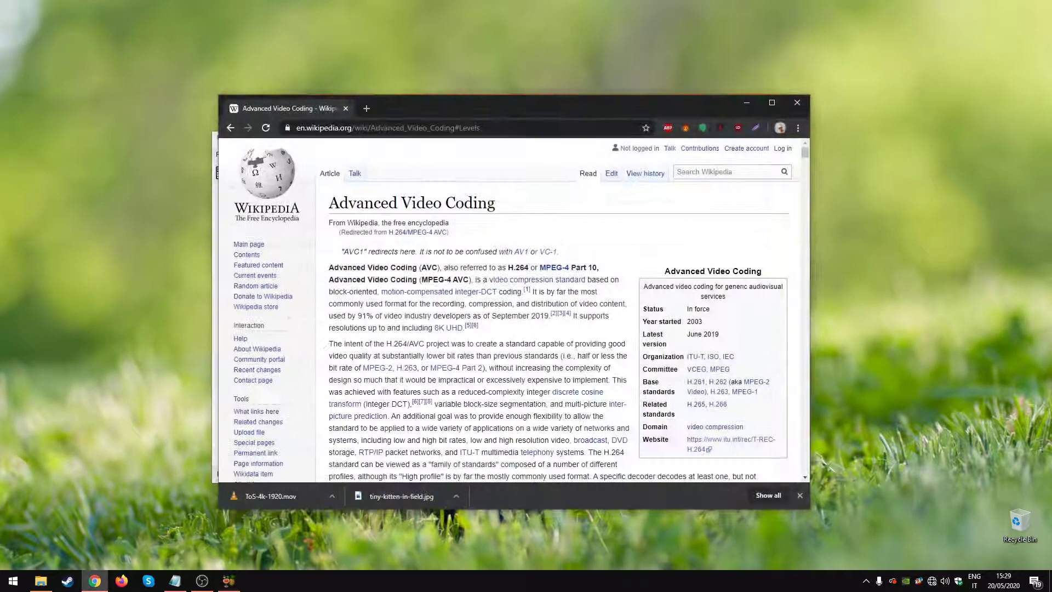
{"action": "left_click", "coordinate": [772, 103]}
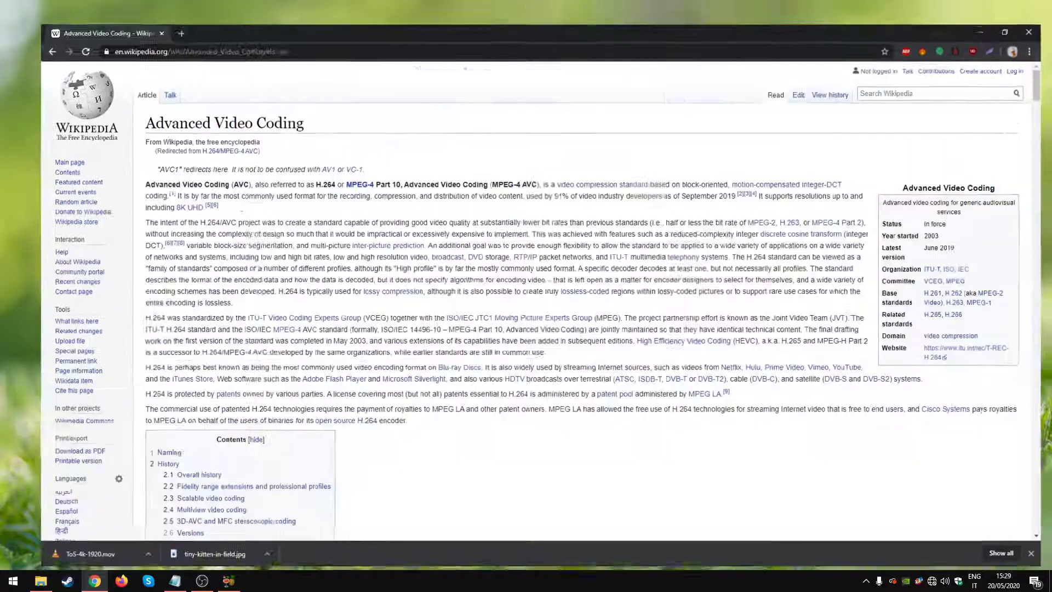
{"action": "scroll", "coordinate": [772, 103], "scroll_direction": "down", "scroll_amount": 13}
{"action": "scroll", "coordinate": [570, 290], "scroll_direction": "down", "scroll_amount": 20}
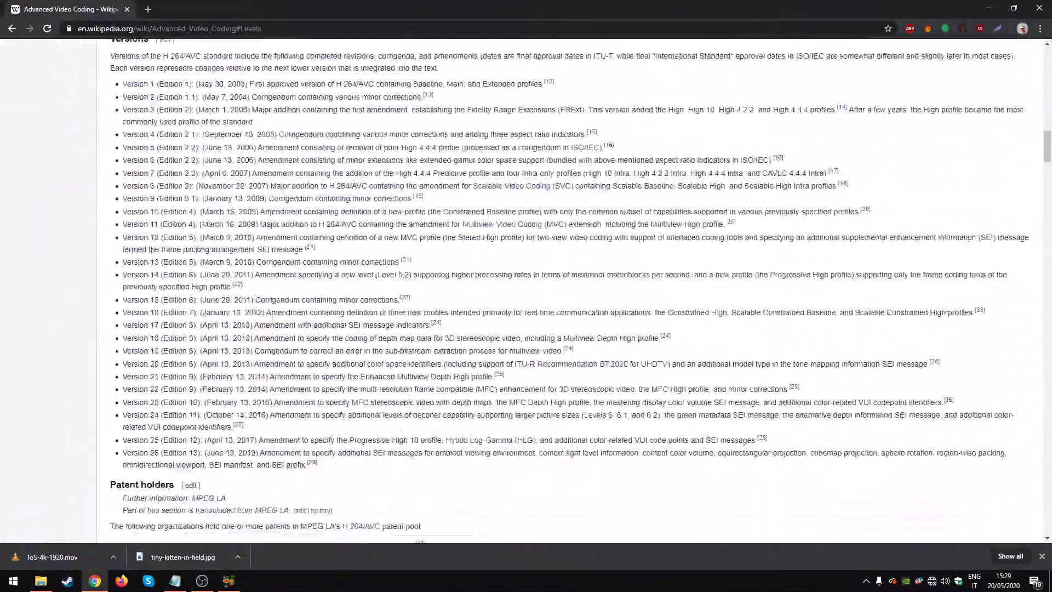
{"action": "scroll", "coordinate": [570, 291], "scroll_direction": "up", "scroll_amount": 20}
{"action": "scroll", "coordinate": [570, 291], "scroll_direction": "down", "scroll_amount": 20}
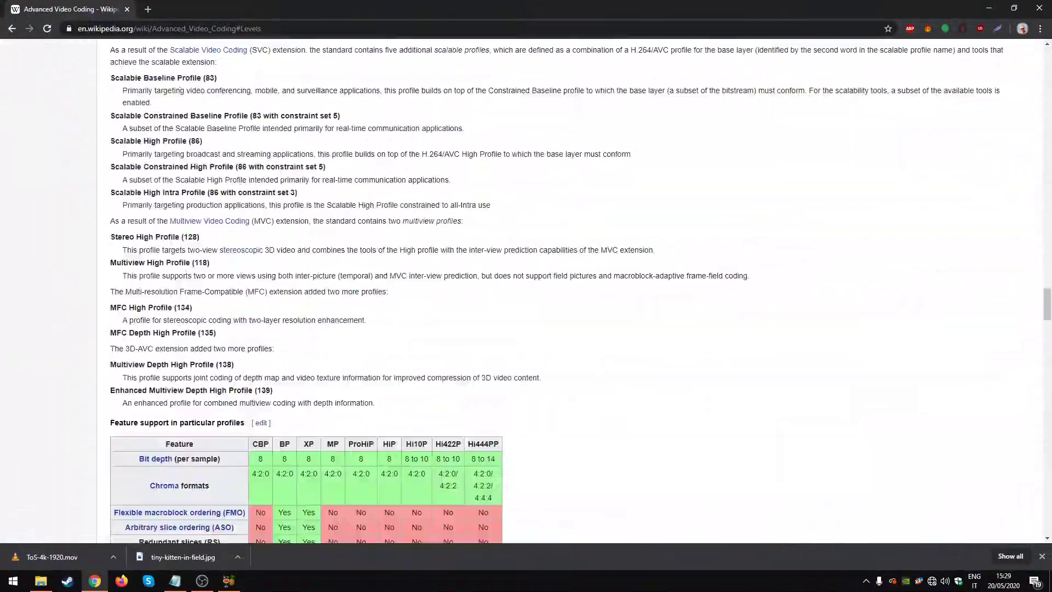
{"action": "left_click_drag", "start_coordinate": [113, 323], "coordinate": [129, 351]}
{"action": "left_click", "coordinate": [213, 351]}
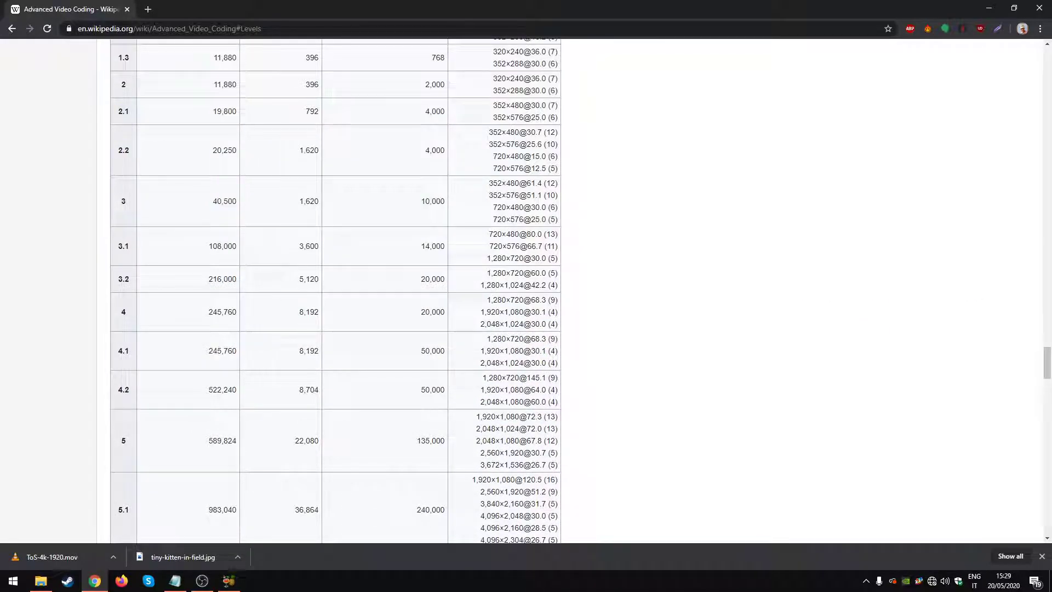
{"action": "left_click_drag", "start_coordinate": [485, 351], "coordinate": [546, 350]}
{"action": "left_click", "coordinate": [520, 348]}
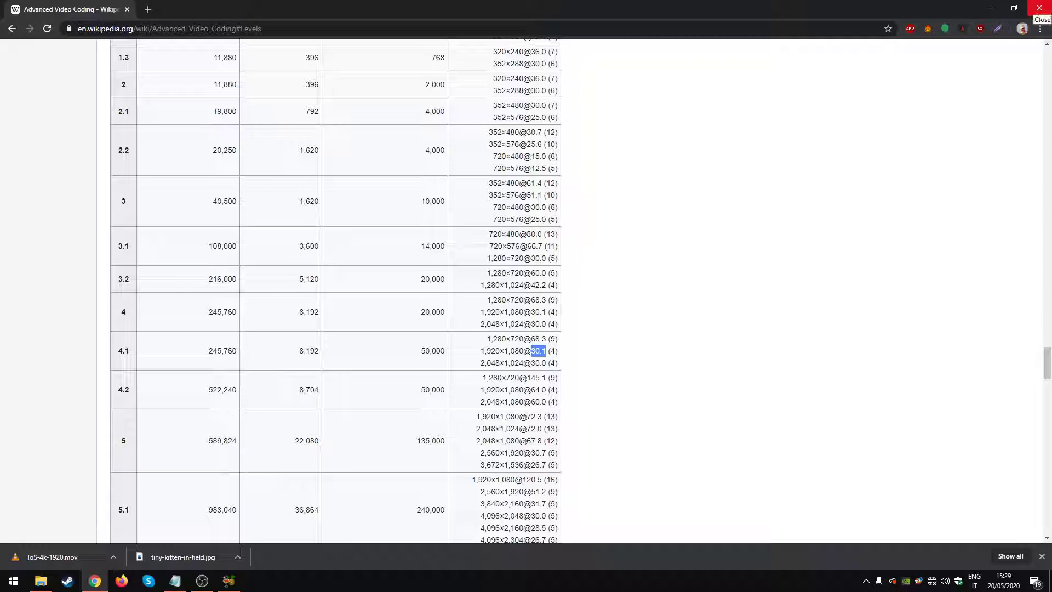
{"action": "left_click", "coordinate": [1040, 9]}
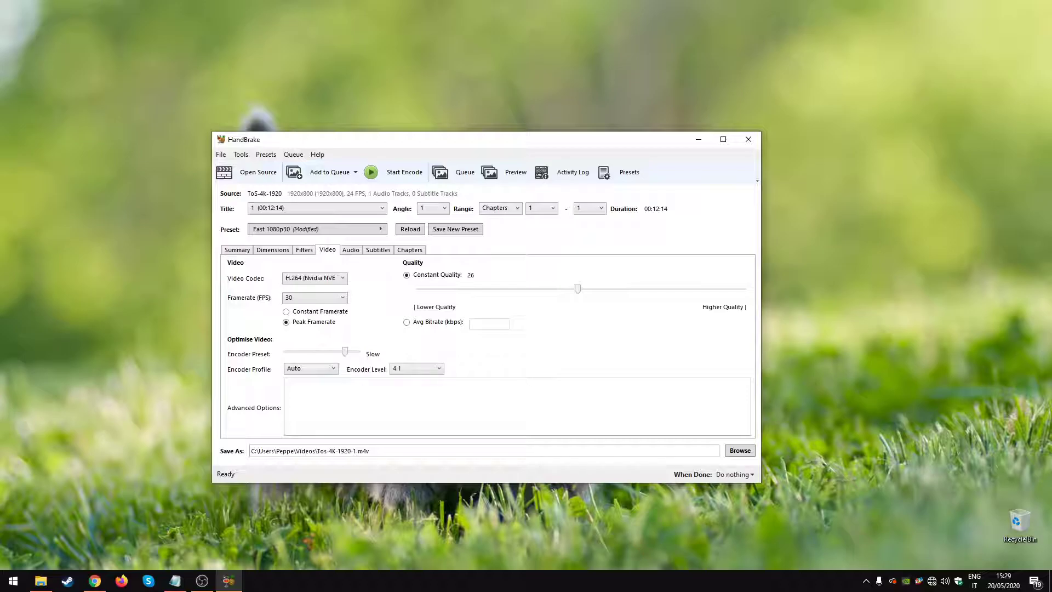
- Remove the English AAC audio track and view the options for adding audio tracks without adding any
{"action": "left_click", "coordinate": [350, 249]}
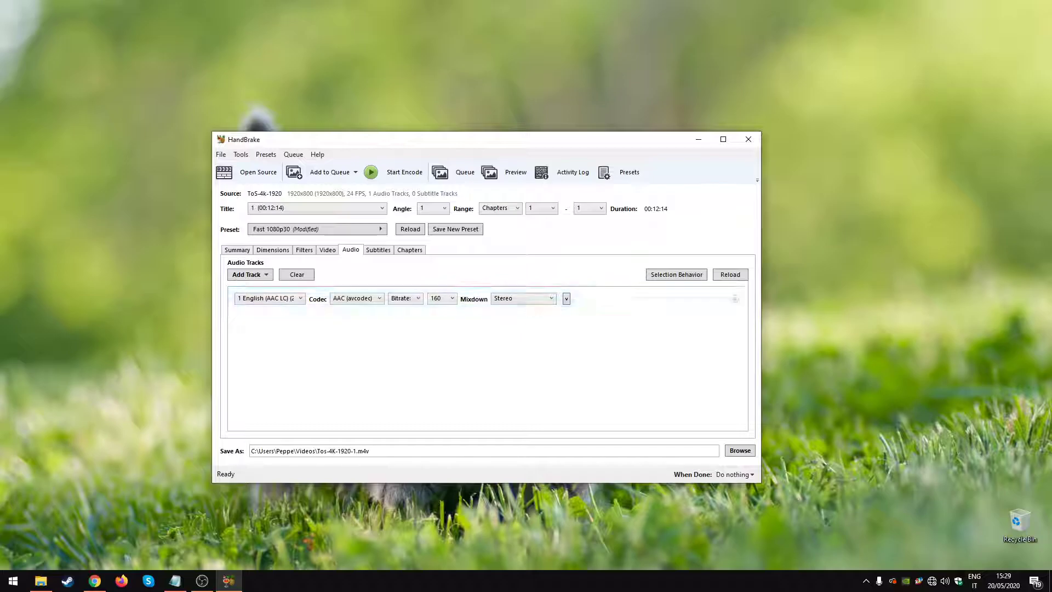
{"action": "left_click", "coordinate": [734, 299]}
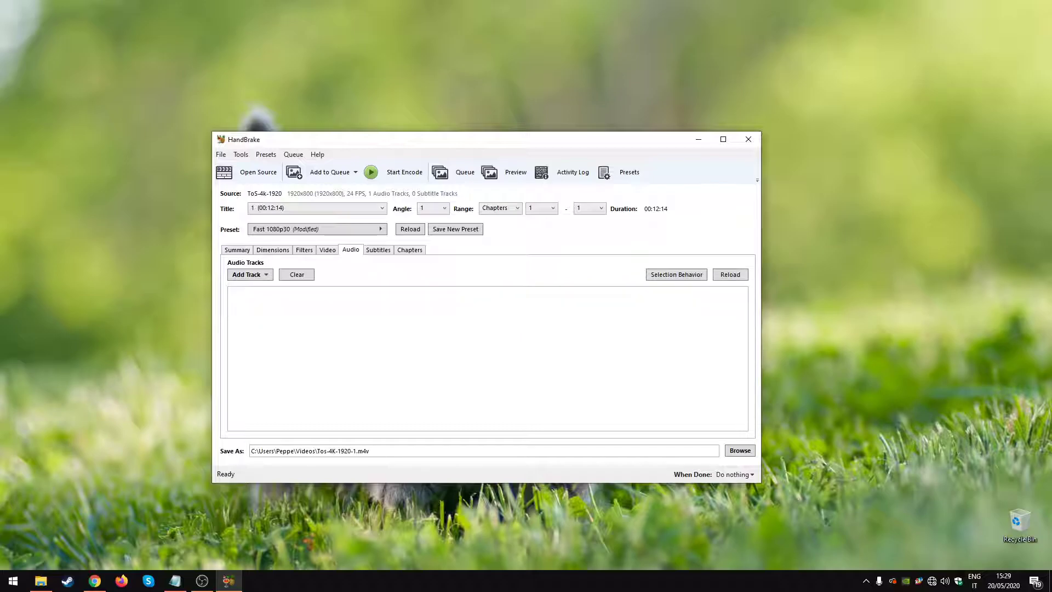
{"action": "left_click", "coordinate": [247, 274]}
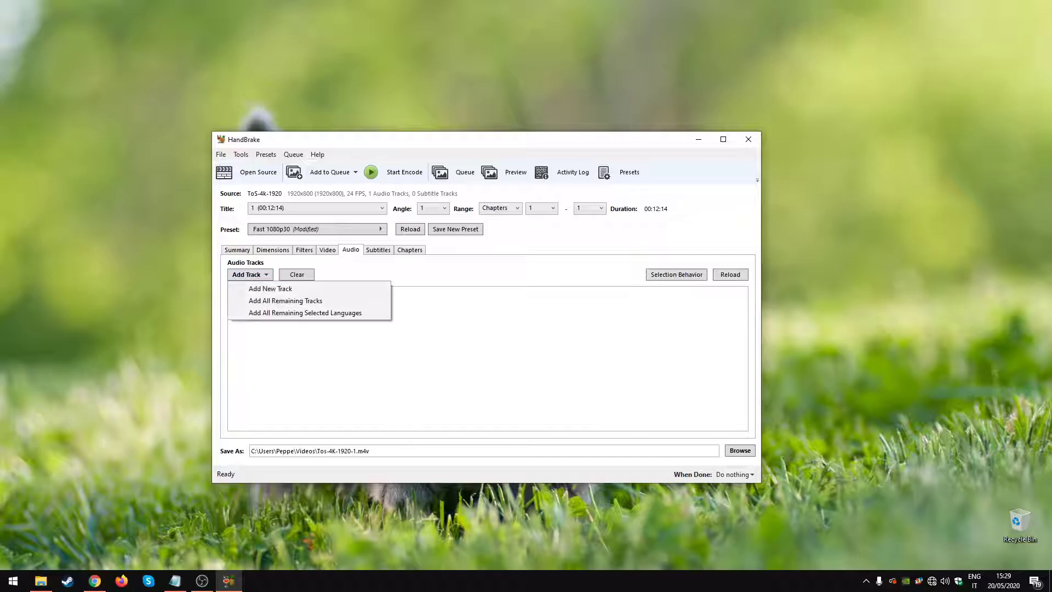
{"action": "key", "text": "Escape"}
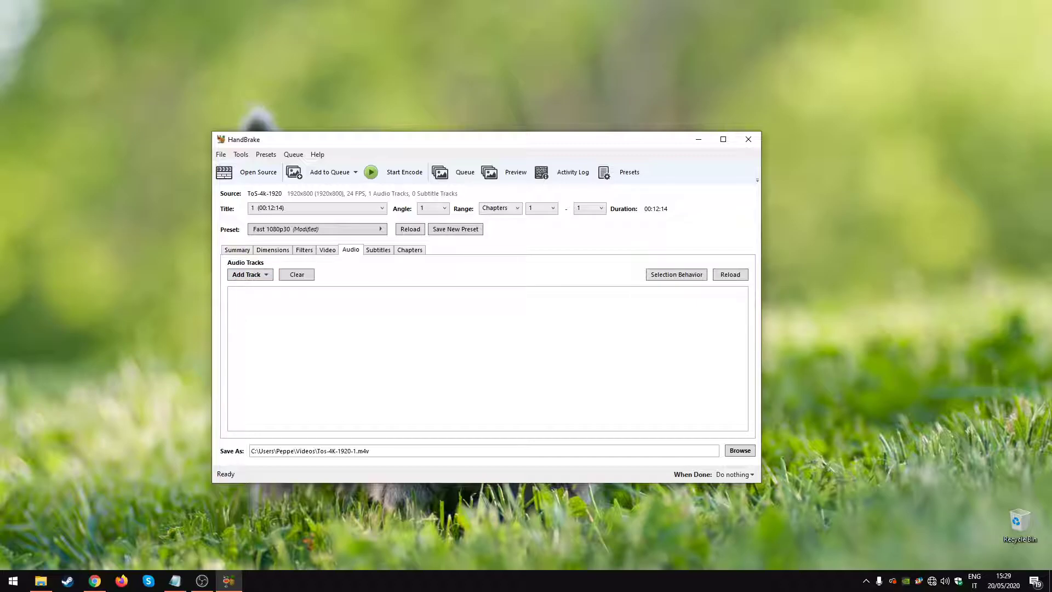
- Remove the Foreign Audio Scan subtitle track and turn off the creation of chapter markers
{"action": "left_click", "coordinate": [378, 249]}
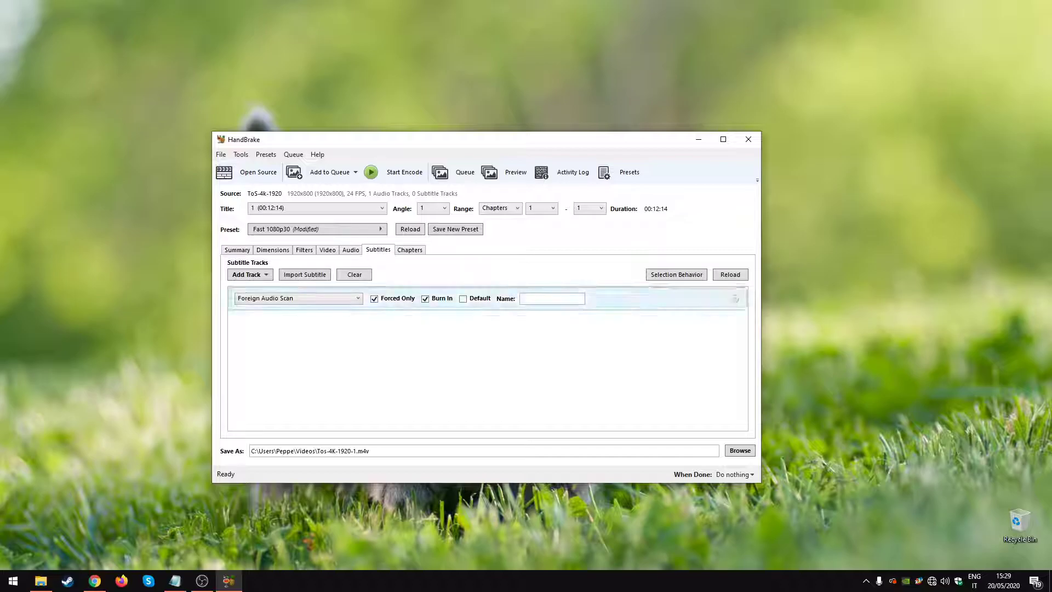
{"action": "left_click", "coordinate": [734, 298]}
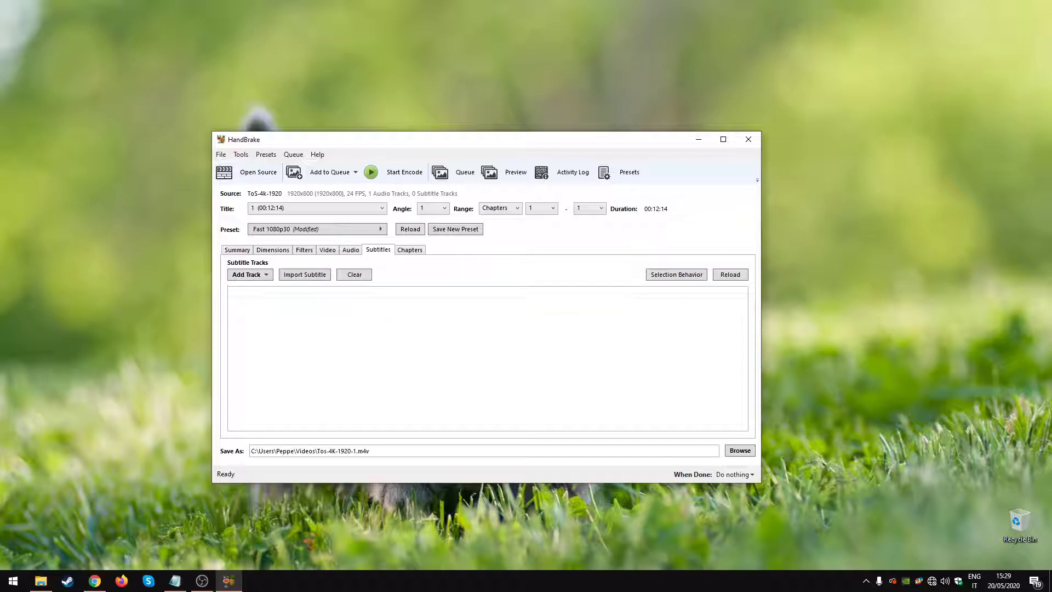
{"action": "key", "text": "ctrl+Tab"}
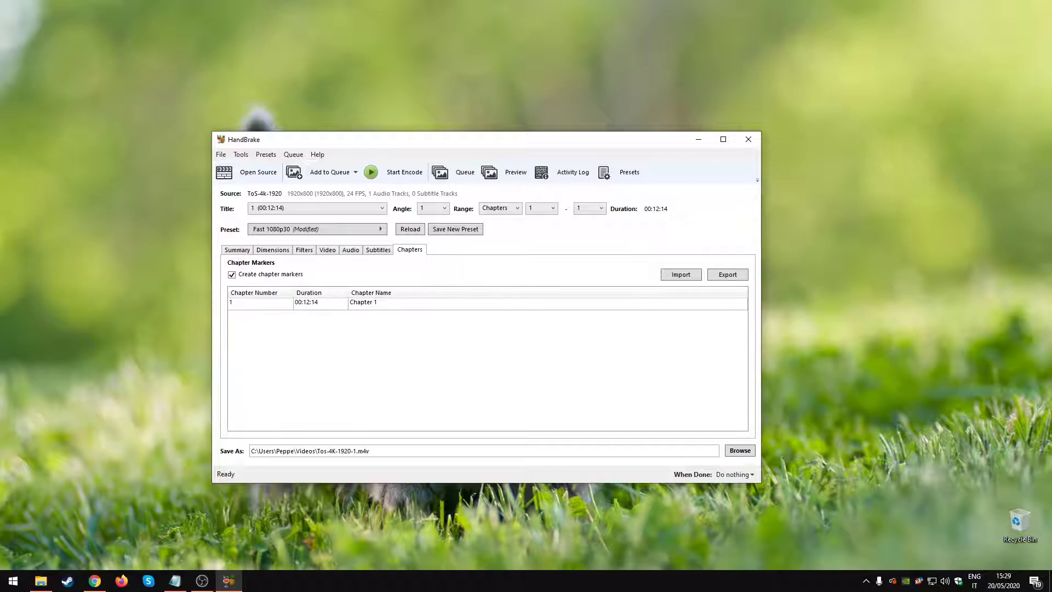
{"action": "left_click", "coordinate": [232, 275]}
- Review the summary, dimensions, filters, video, audio, subtitle and chapter settings before encoding
{"action": "key", "text": "ctrl+Tab"}
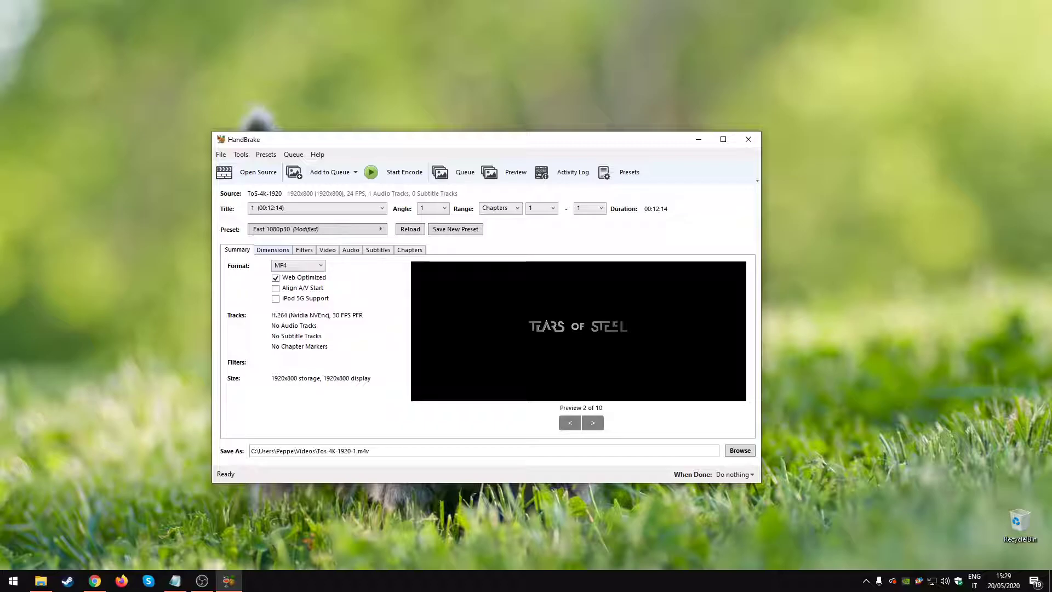
{"action": "key", "text": "ctrl+Tab"}
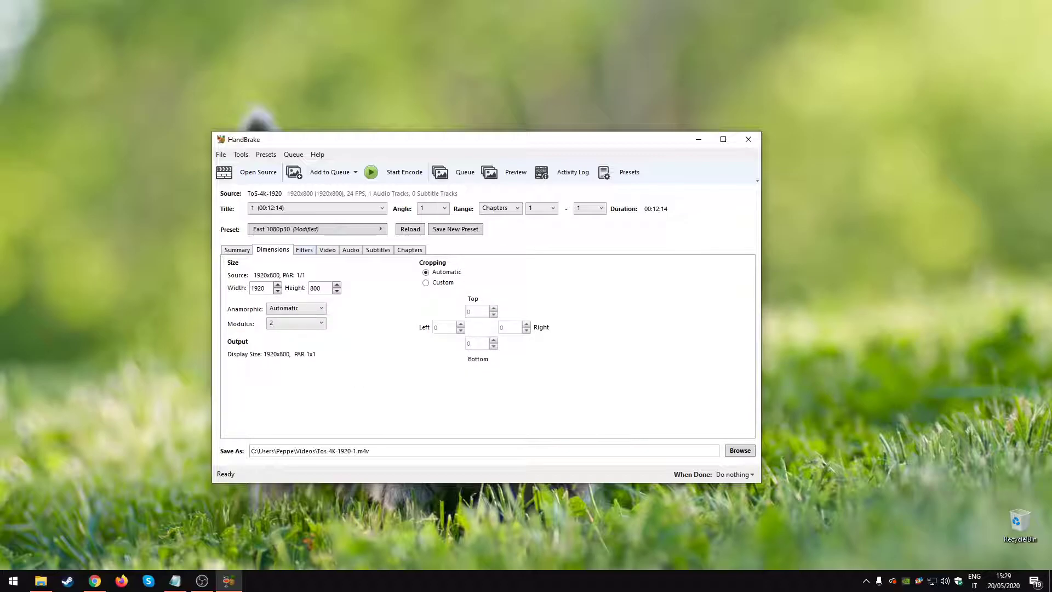
{"action": "key", "text": "ctrl+Tab"}
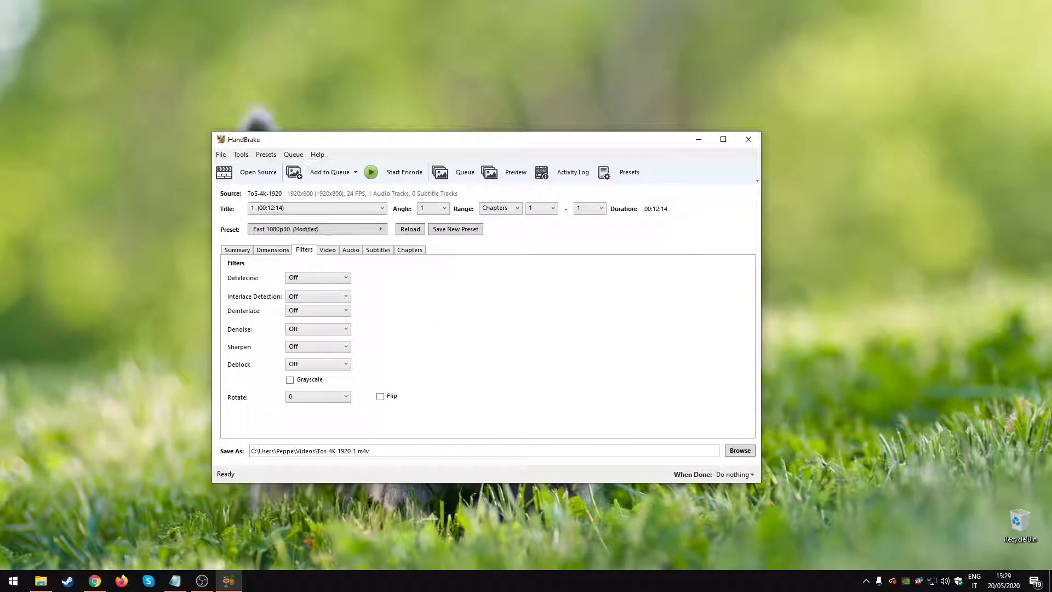
{"action": "key", "text": "ctrl+Tab"}
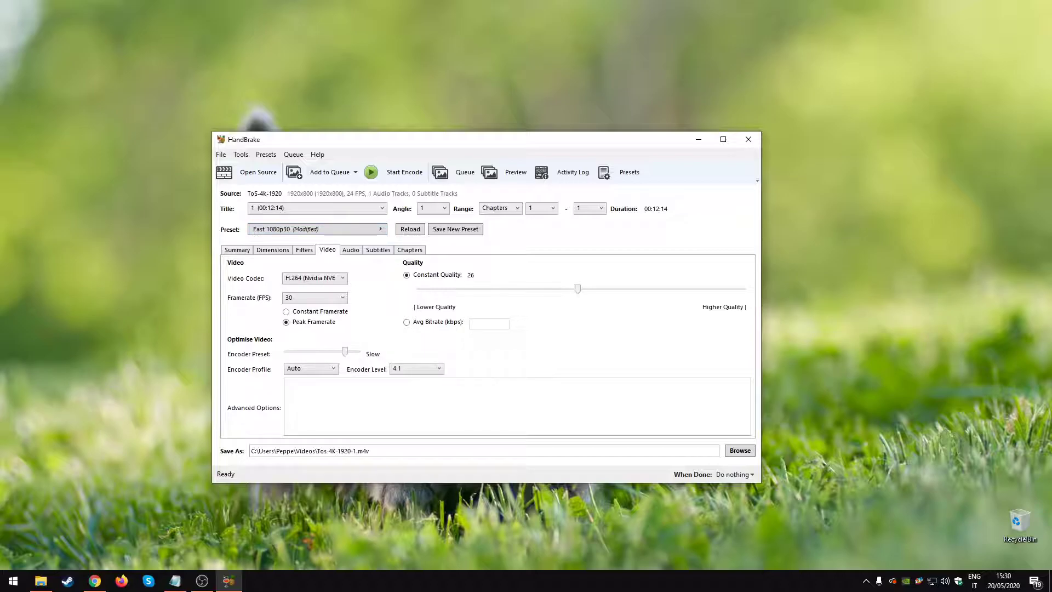
{"action": "key", "text": "ctrl+Tab"}
{"action": "key", "text": "ctrl+Tab"}
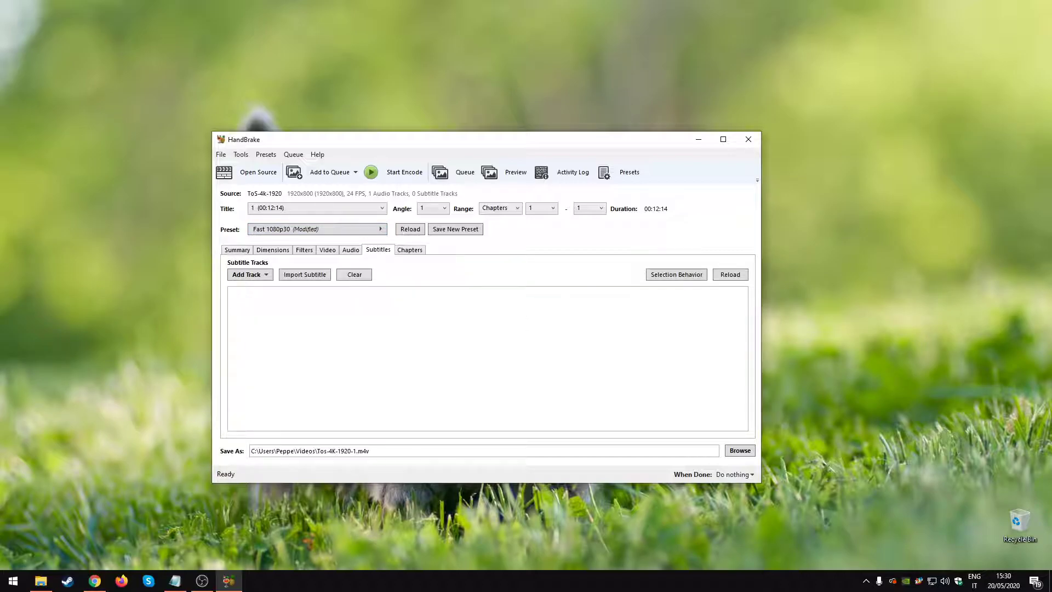
{"action": "key", "text": "ctrl+Tab"}
{"action": "key", "text": "ctrl+Tab"}
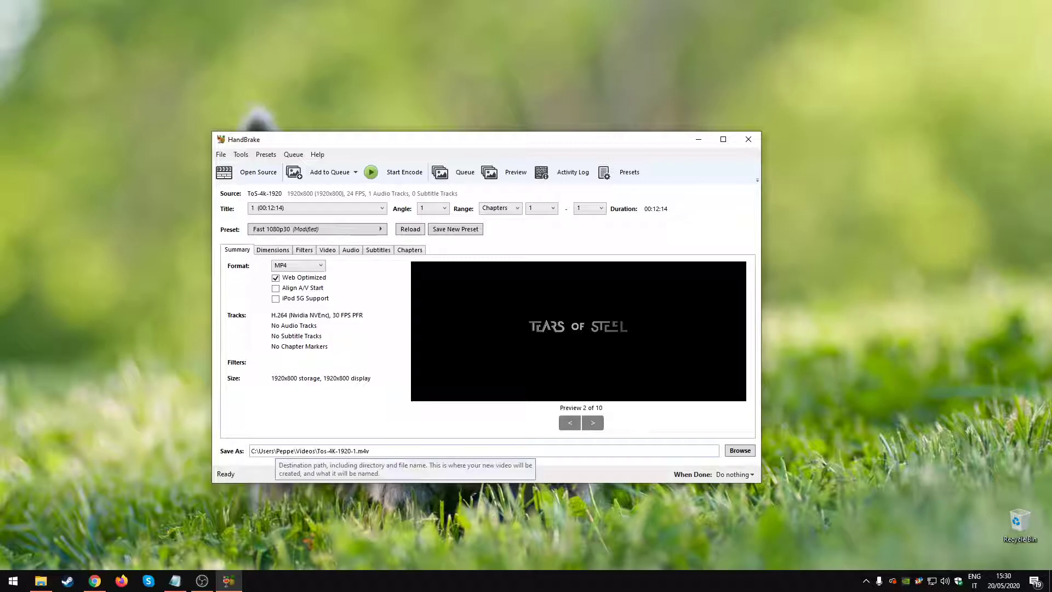
- Save the output as Tos-4K-1920-1.m4v in the Videos folder and start the encode
{"action": "left_click", "coordinate": [739, 450]}
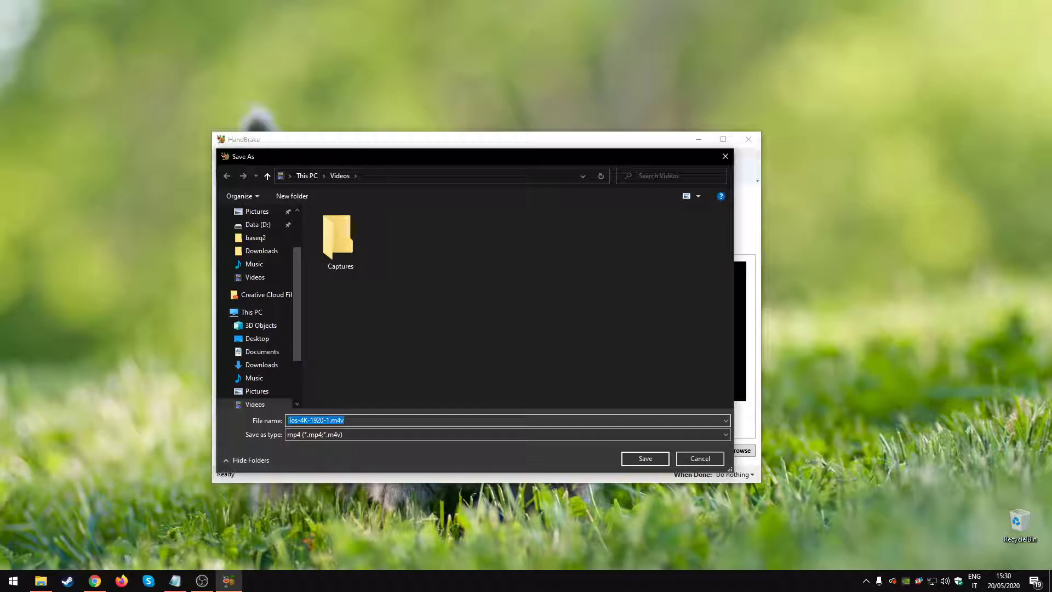
{"action": "left_click", "coordinate": [344, 421]}
{"action": "left_click", "coordinate": [644, 458]}
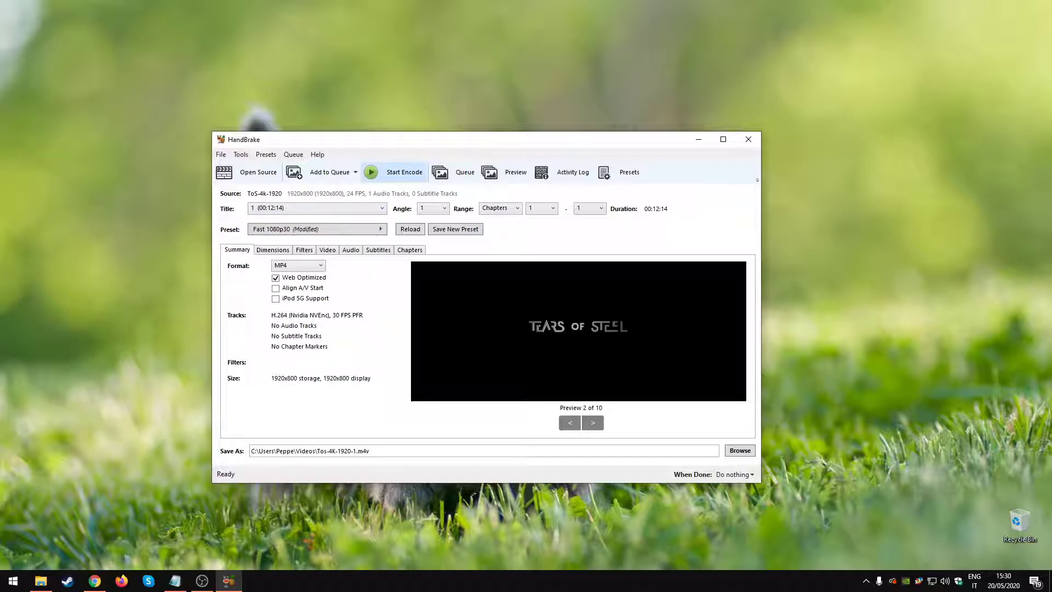
{"action": "left_click", "coordinate": [394, 172]}
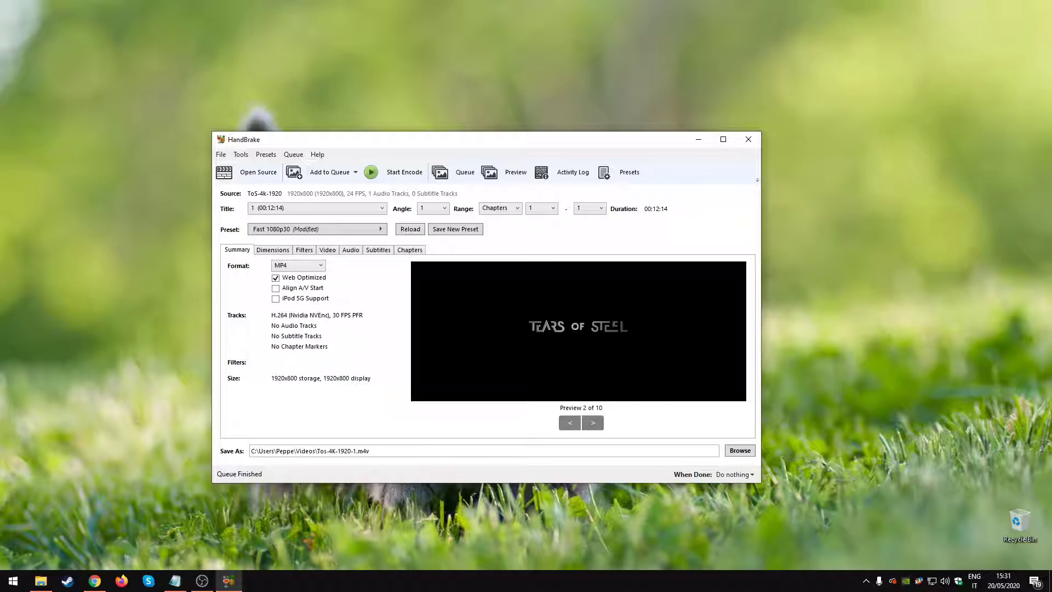
- Minimize the encoder window, switch to File Explorer and open Tos-4K-1920-1.m4v from the Videos folder in VLC
{"action": "left_click", "coordinate": [699, 139]}
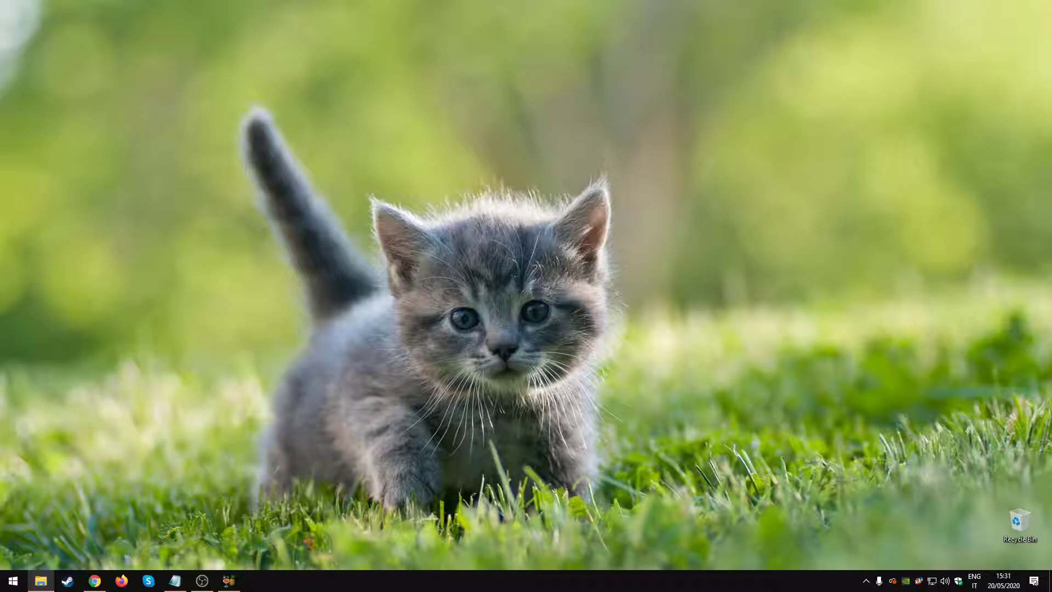
{"action": "left_click", "coordinate": [40, 580]}
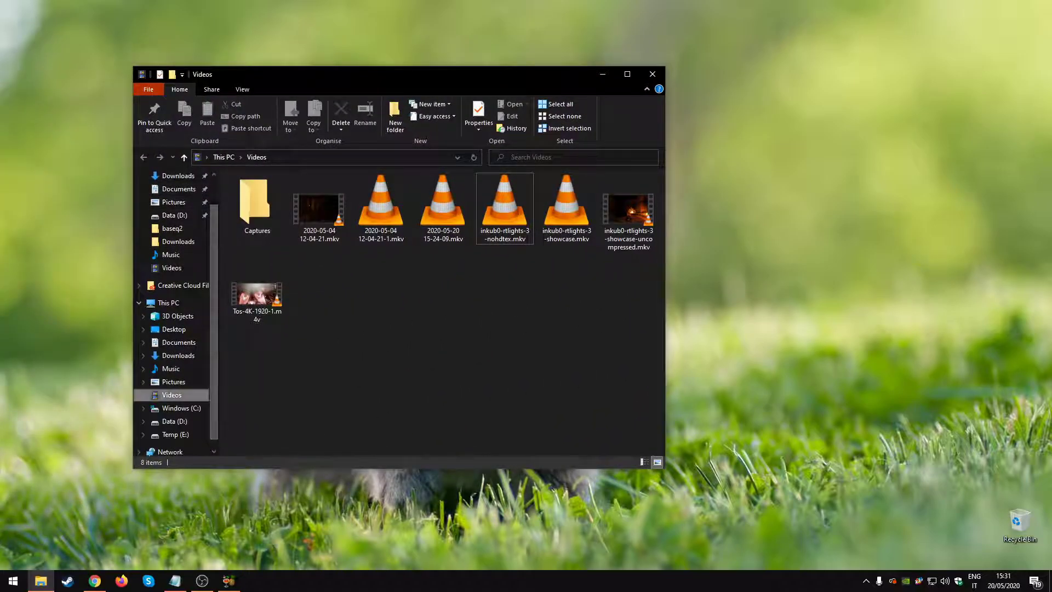
{"action": "scroll", "coordinate": [172, 313], "scroll_direction": "down", "scroll_amount": 1}
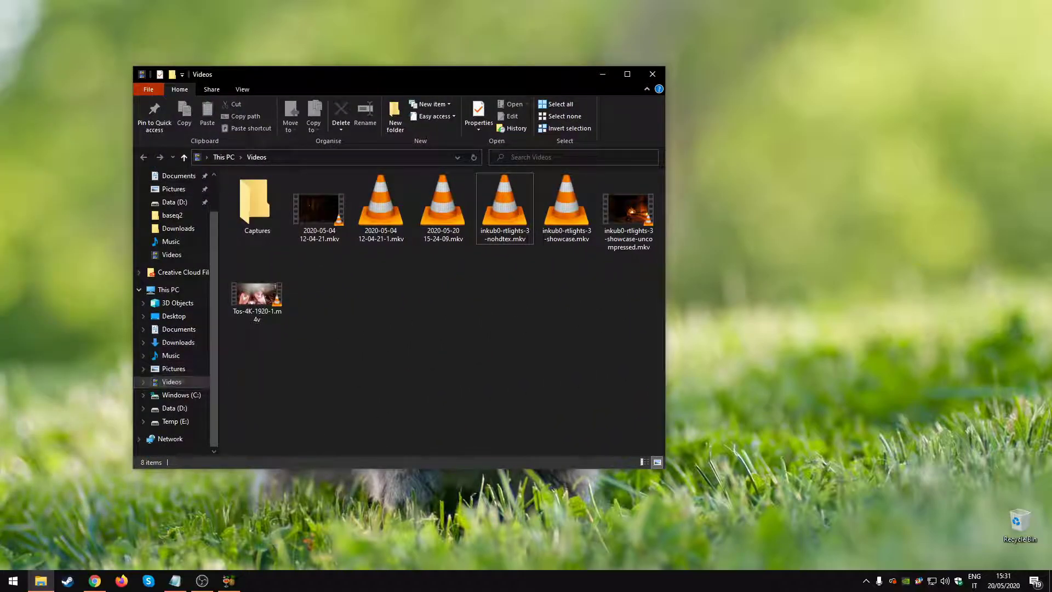
{"action": "double_click", "coordinate": [257, 299]}
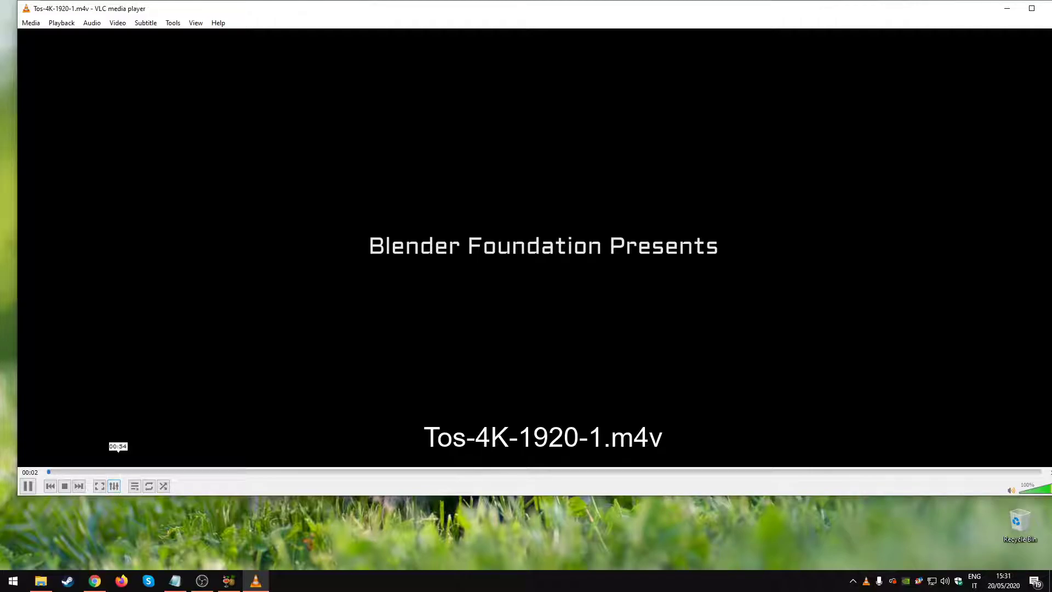
- Play the encoded video full screen and check its picture at about 1:57, 3:20 and 5:22
{"action": "key", "text": "f"}
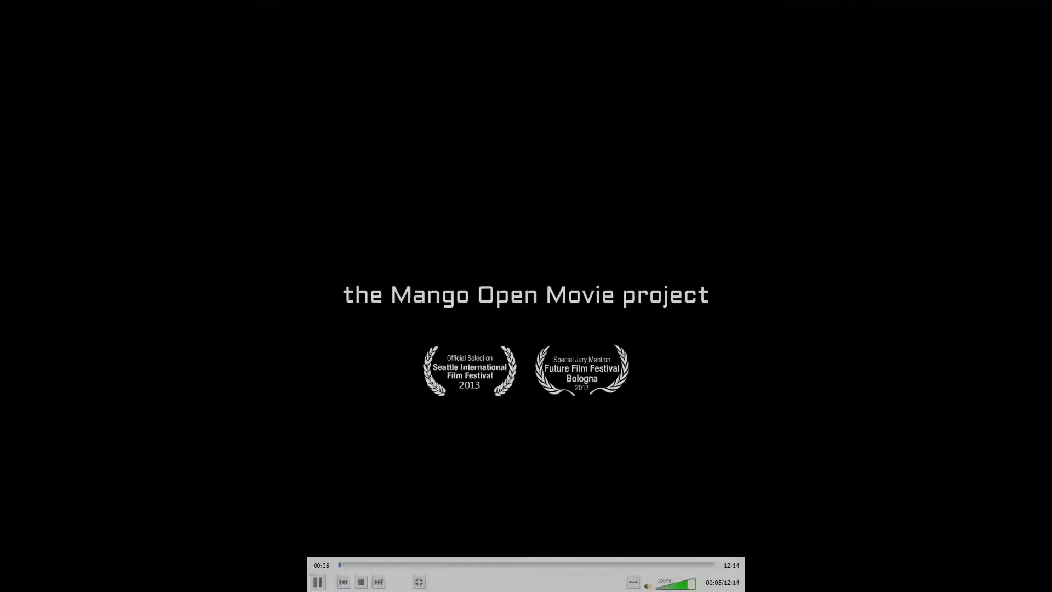
{"action": "left_click", "coordinate": [397, 564]}
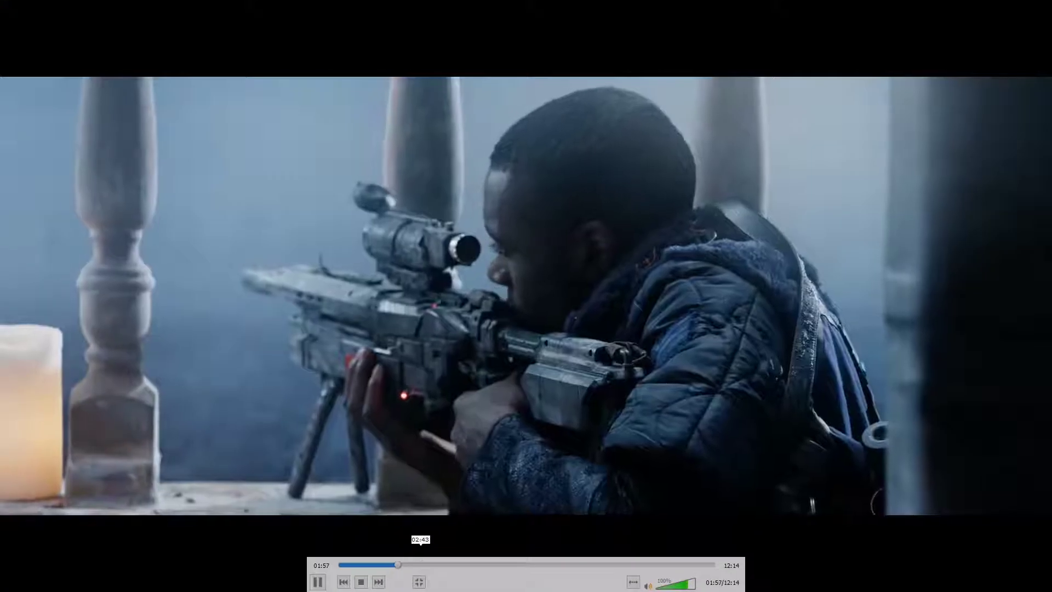
{"action": "left_click", "coordinate": [439, 564]}
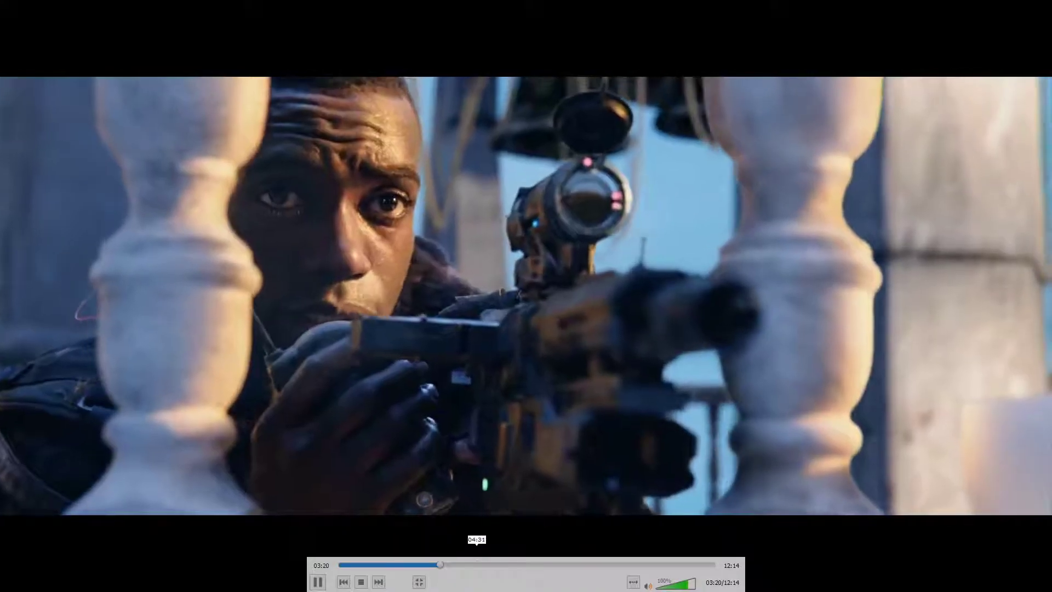
{"action": "left_click", "coordinate": [503, 564]}
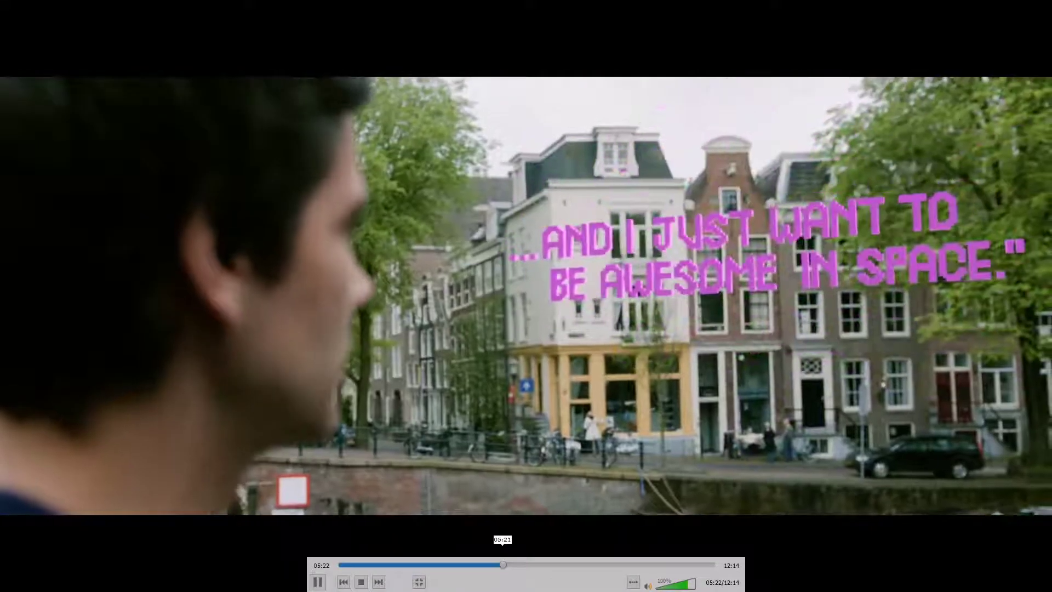
- Close the video player and check the file size of Tos-4K-1920-1.m4v in its properties in File Explorer
{"action": "key", "text": "Escape"}
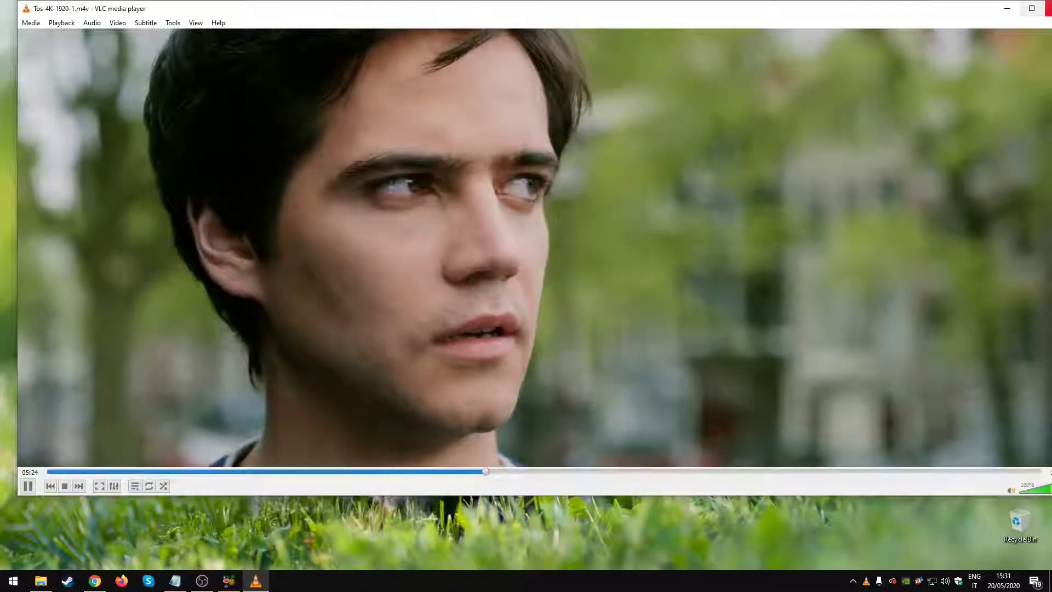
{"action": "left_click", "coordinate": [1048, 8]}
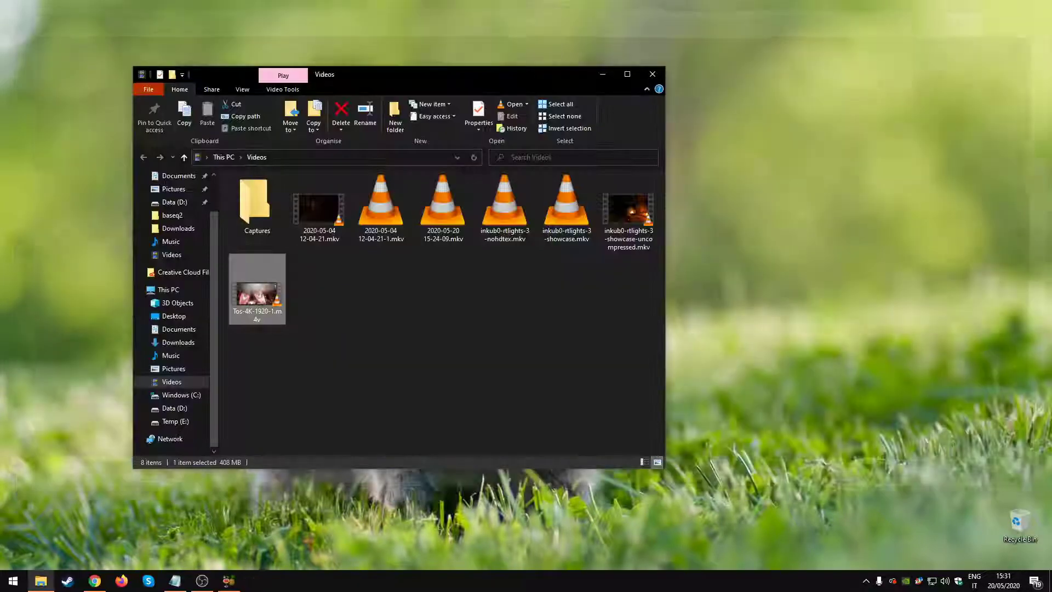
{"action": "right_click", "coordinate": [260, 297]}
{"action": "left_click", "coordinate": [296, 545]}
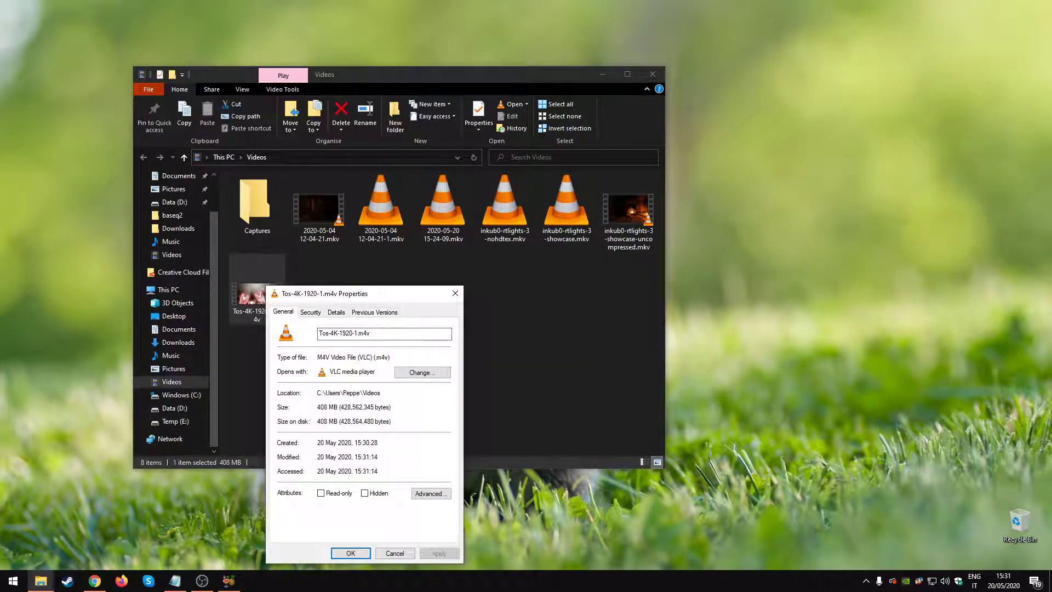
{"action": "left_click_drag", "start_coordinate": [403, 295], "coordinate": [387, 123]}
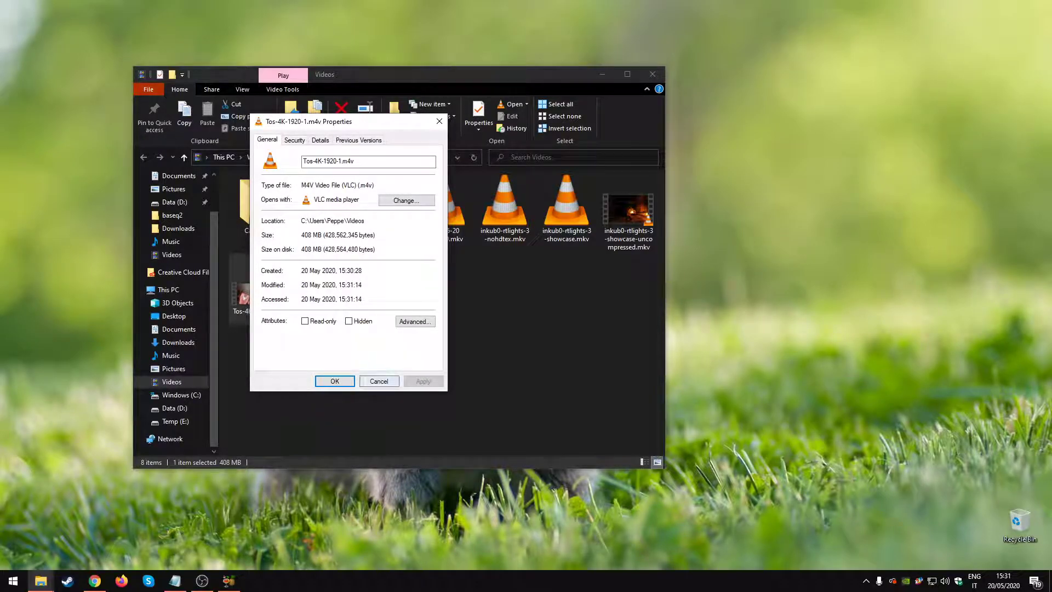
{"action": "left_click", "coordinate": [335, 381]}
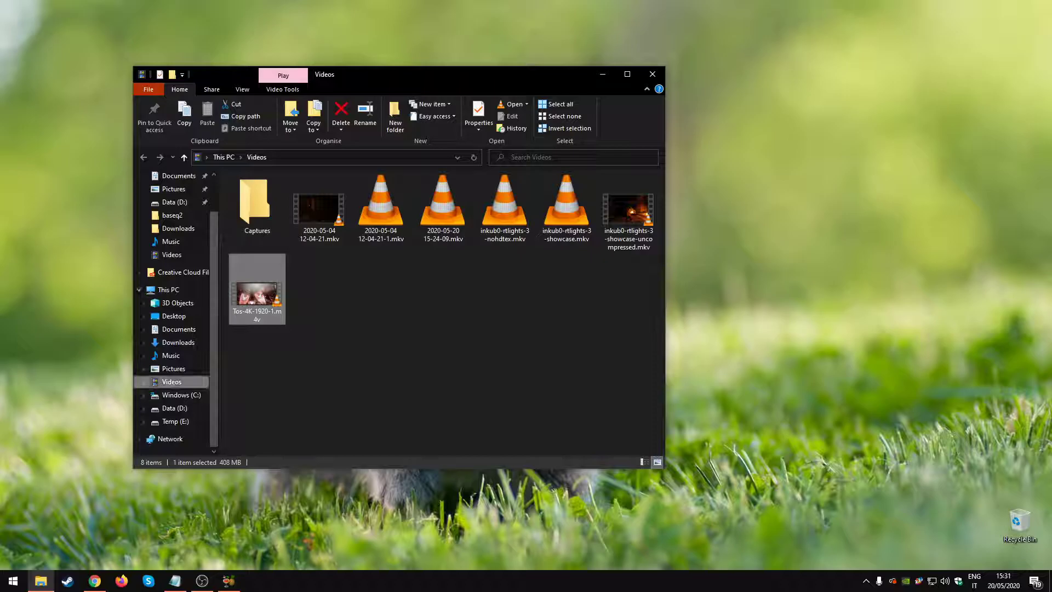
- Check the file size of the original ToS-4k-1920.mov in the Music folder through its properties and close File Explorer
{"action": "left_click", "coordinate": [170, 355]}
{"action": "left_click", "coordinate": [254, 222]}
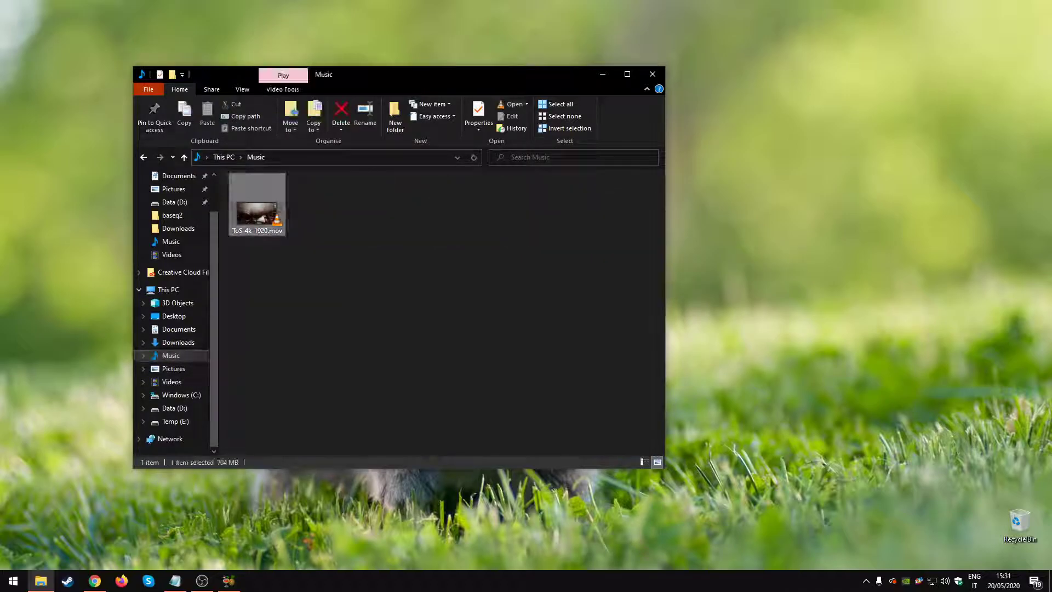
{"action": "right_click", "coordinate": [252, 228]}
{"action": "left_click", "coordinate": [286, 472]}
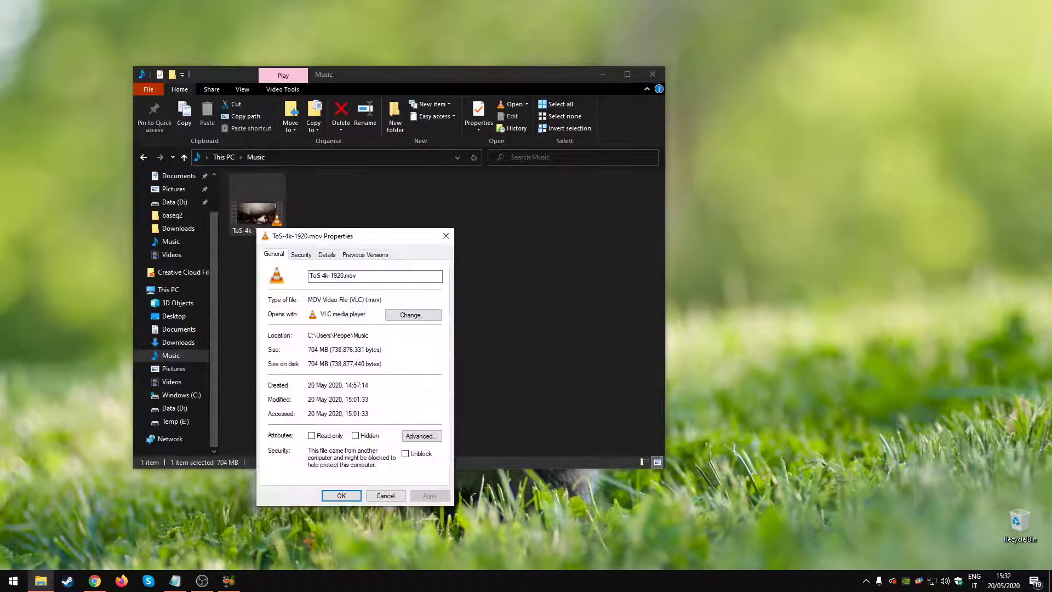
{"action": "left_click", "coordinate": [385, 496]}
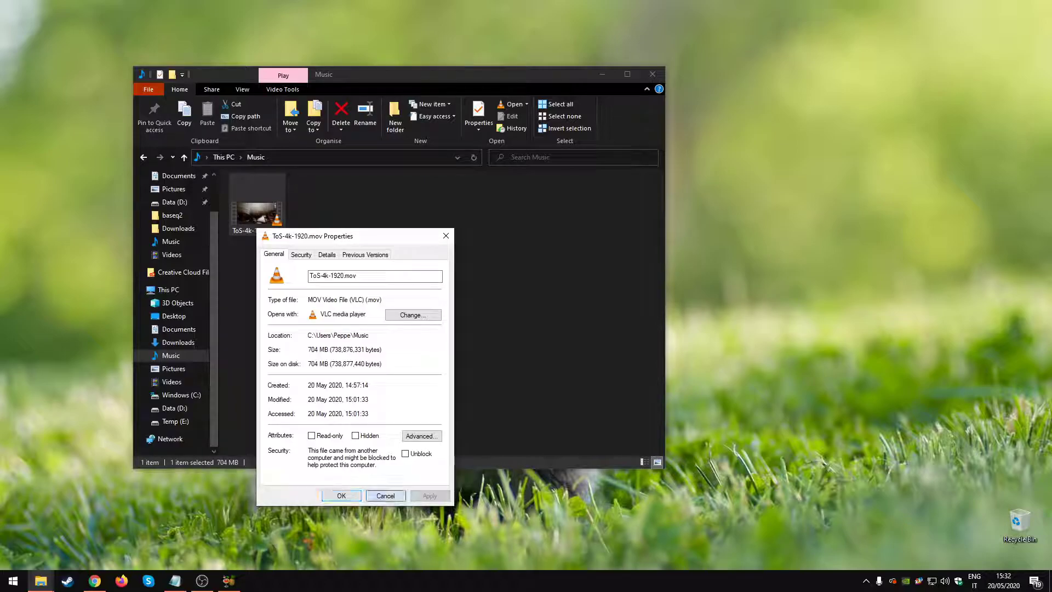
{"action": "left_click", "coordinate": [383, 307]}
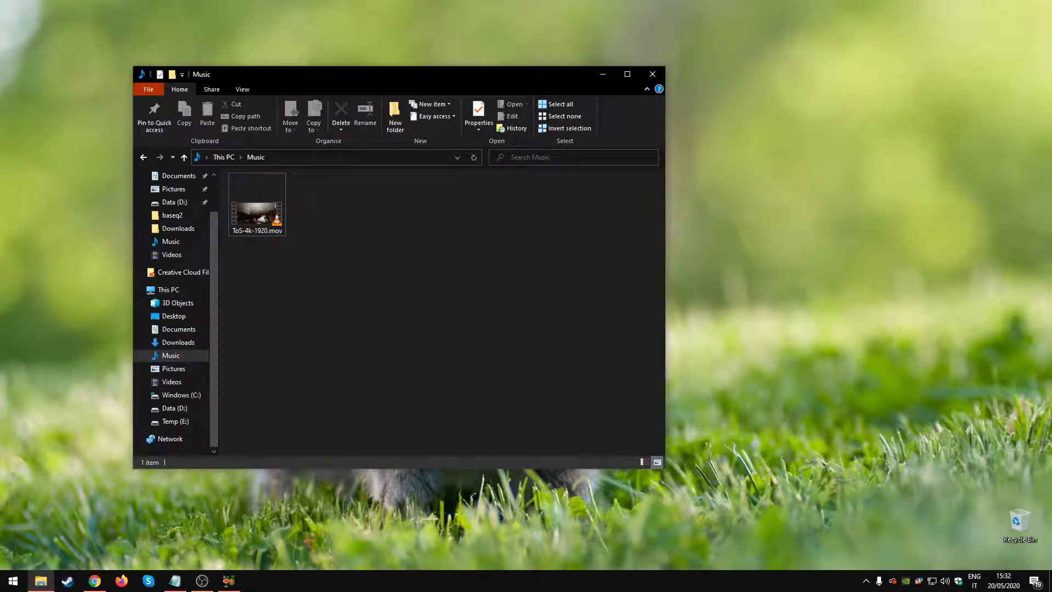
{"action": "left_click", "coordinate": [652, 74]}
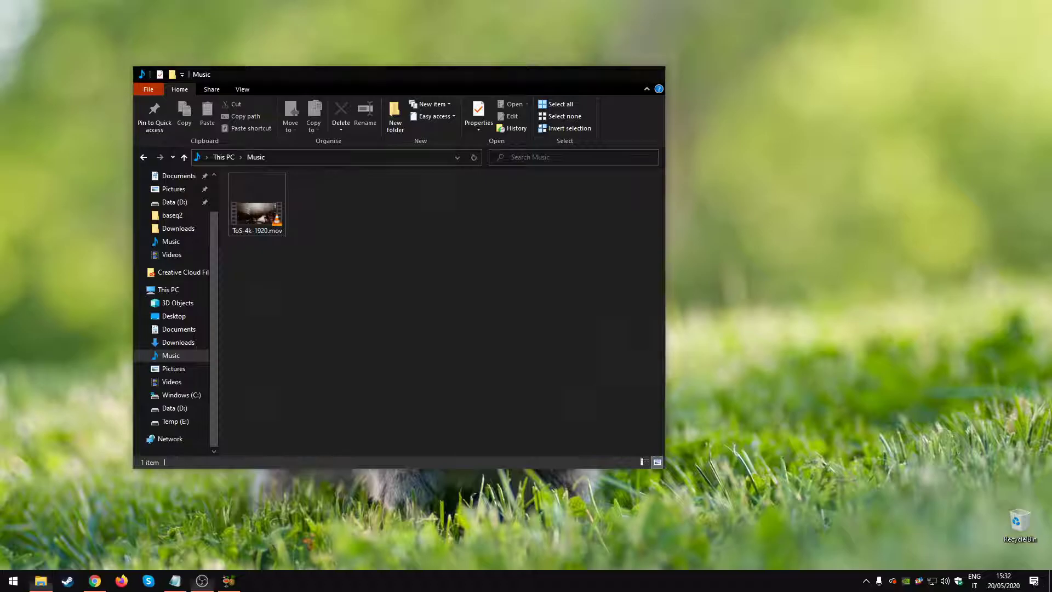